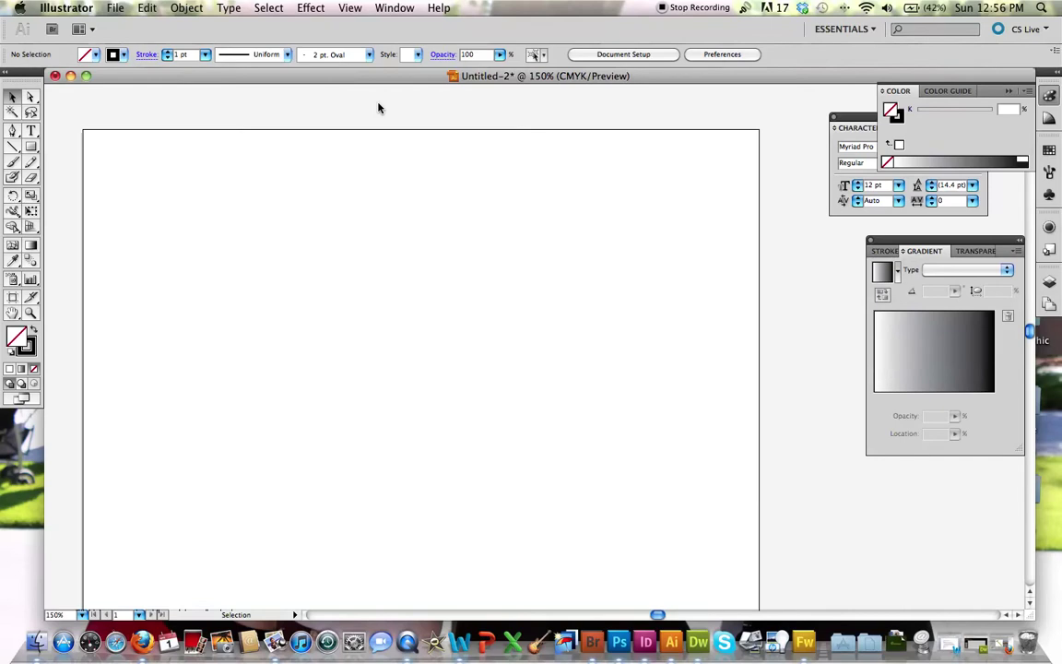
Step: Add a point-text line with the person's full name above the artboard centre, then select it
click(31, 132)
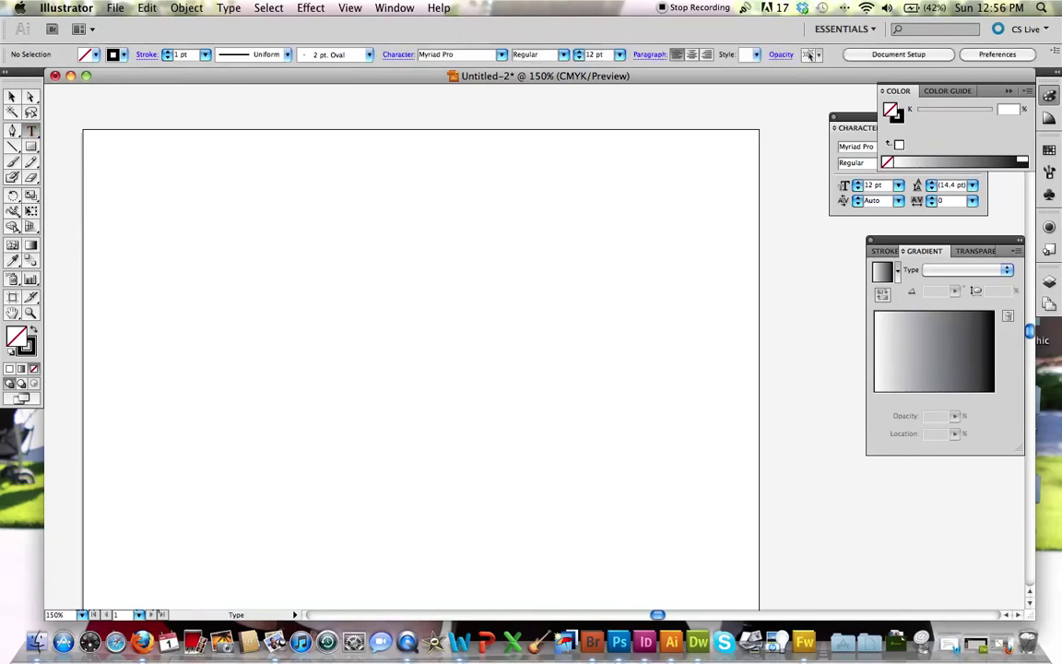
click(320, 271)
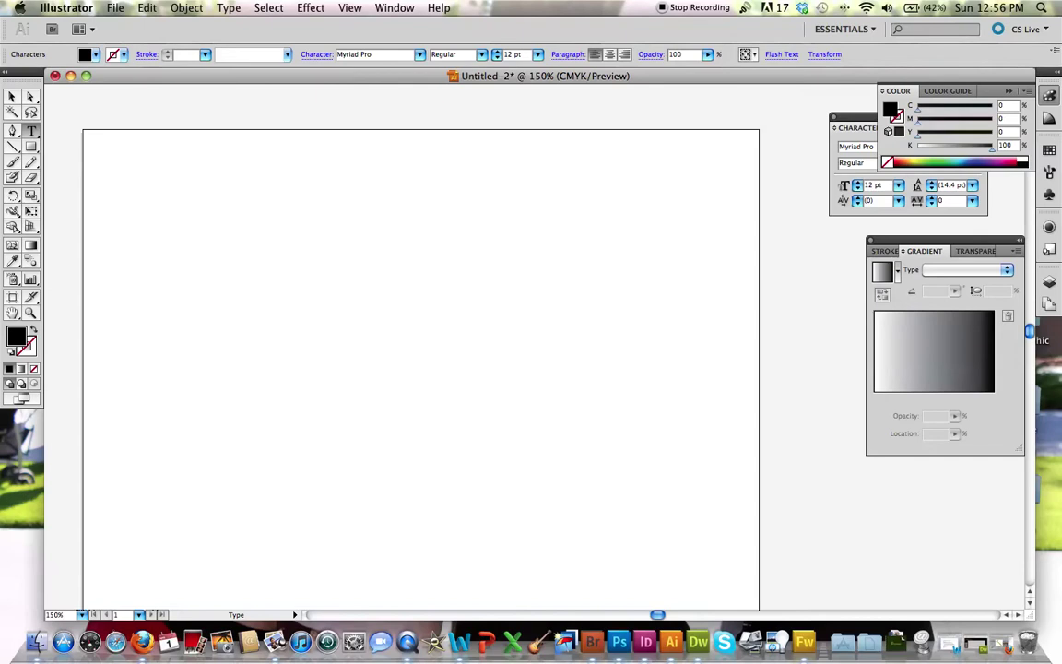
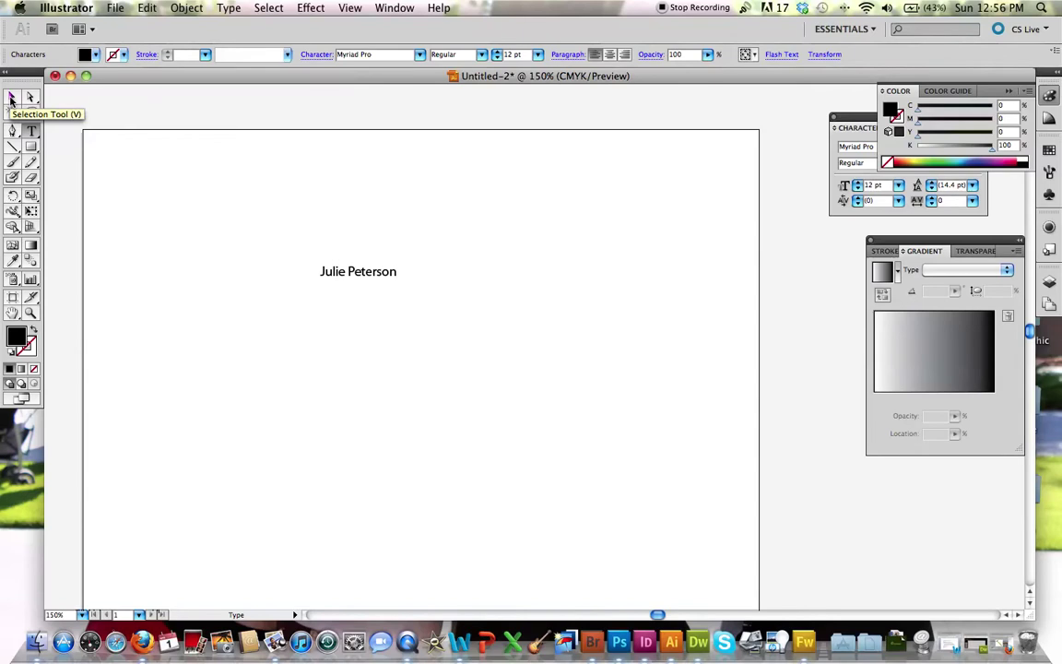
click(12, 98)
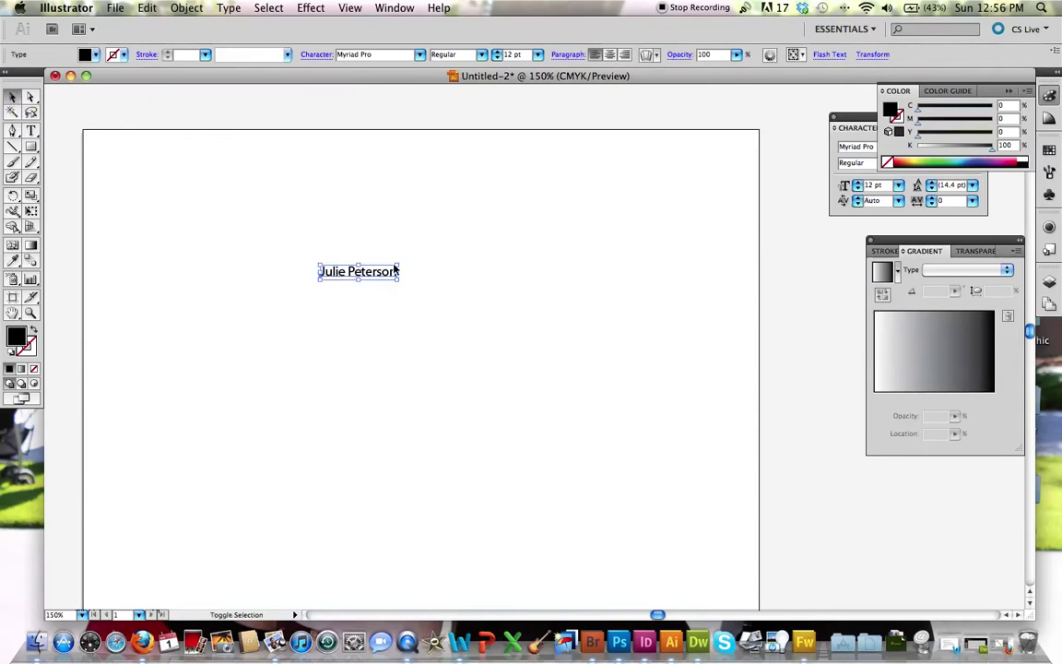
Step: Scale the name text from 12 pt up to about 64 pt across the upper artboard
drag(402, 263, 614, 162)
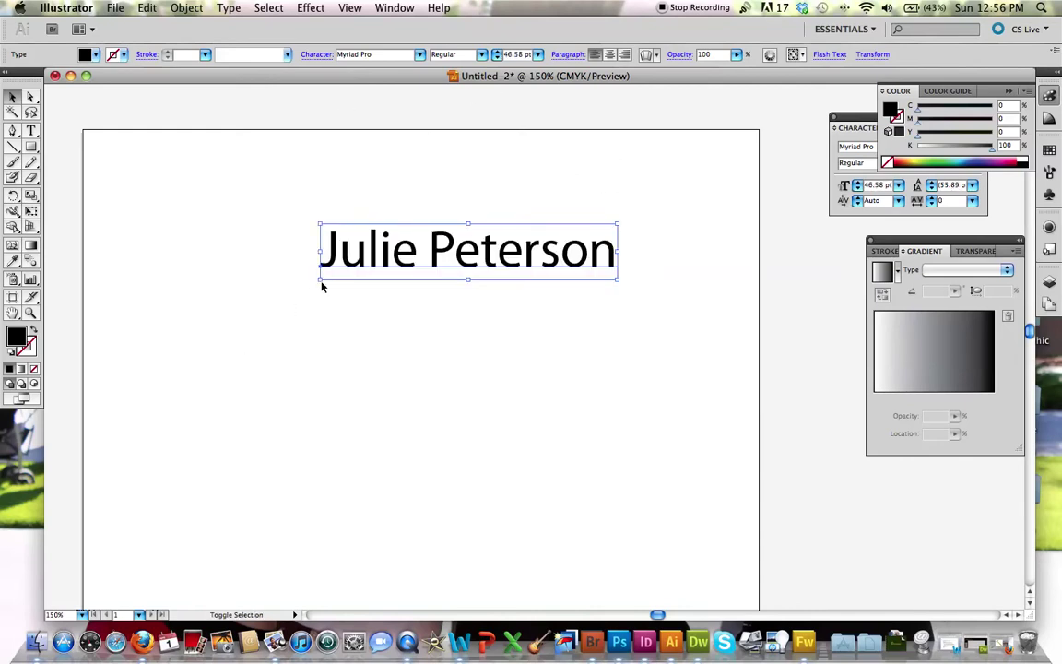
drag(320, 280, 213, 390)
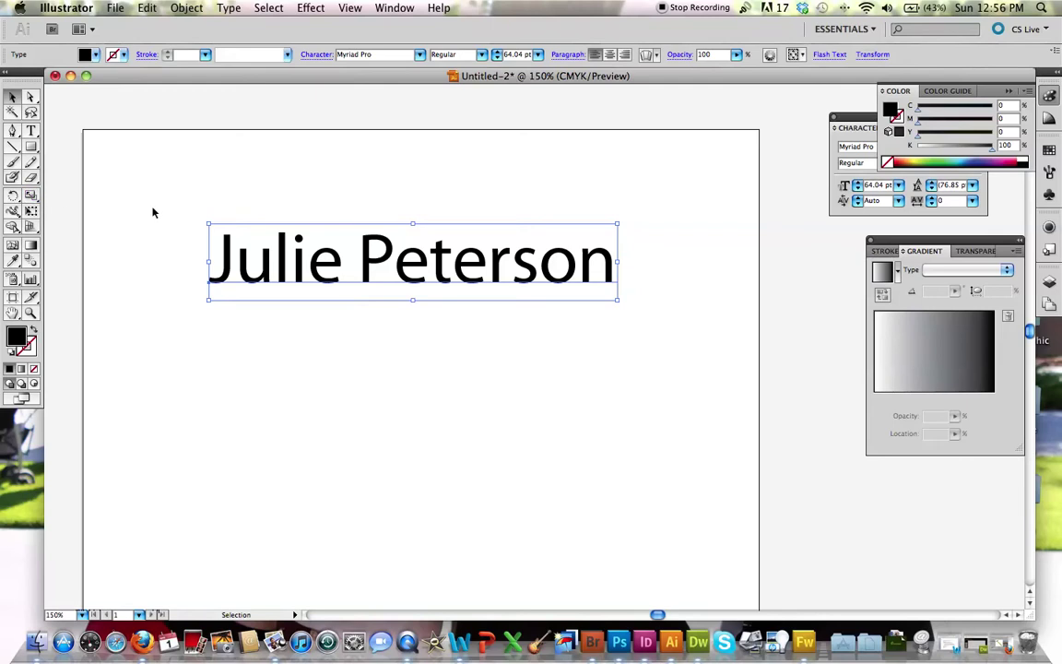
Step: Select the whole name line and apply the Sathu font
double_click(381, 273)
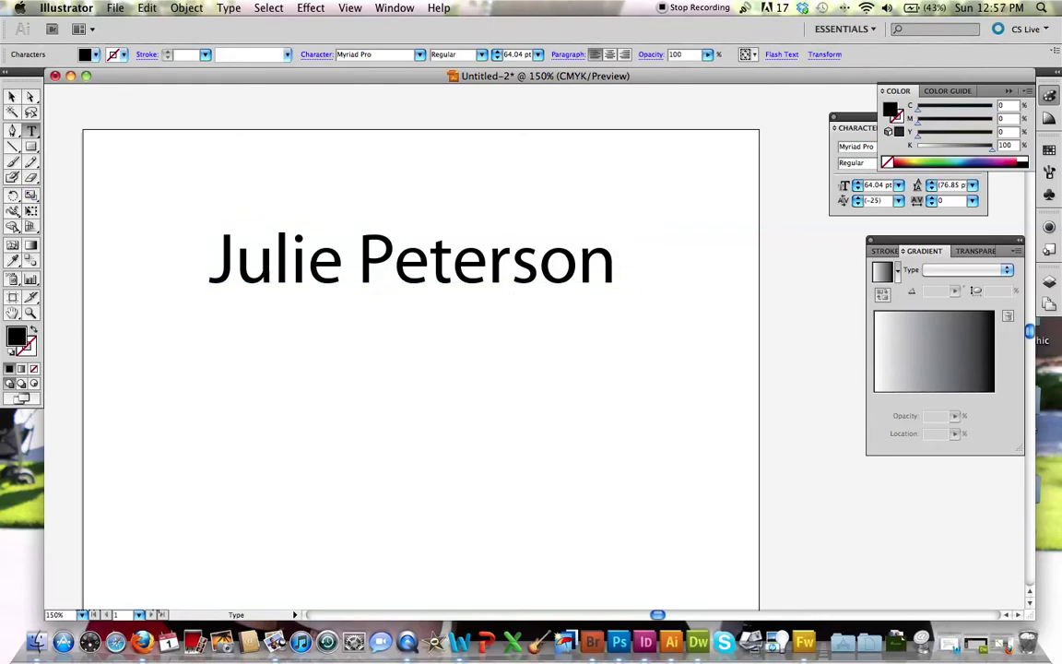
double_click(381, 273)
triple_click(381, 273)
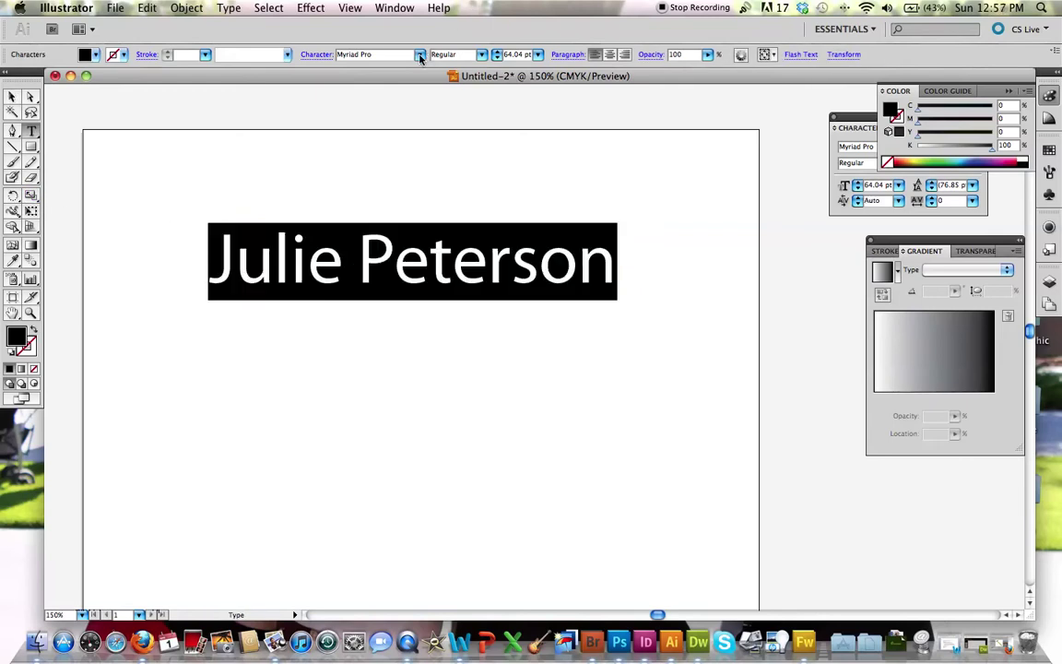
click(381, 54)
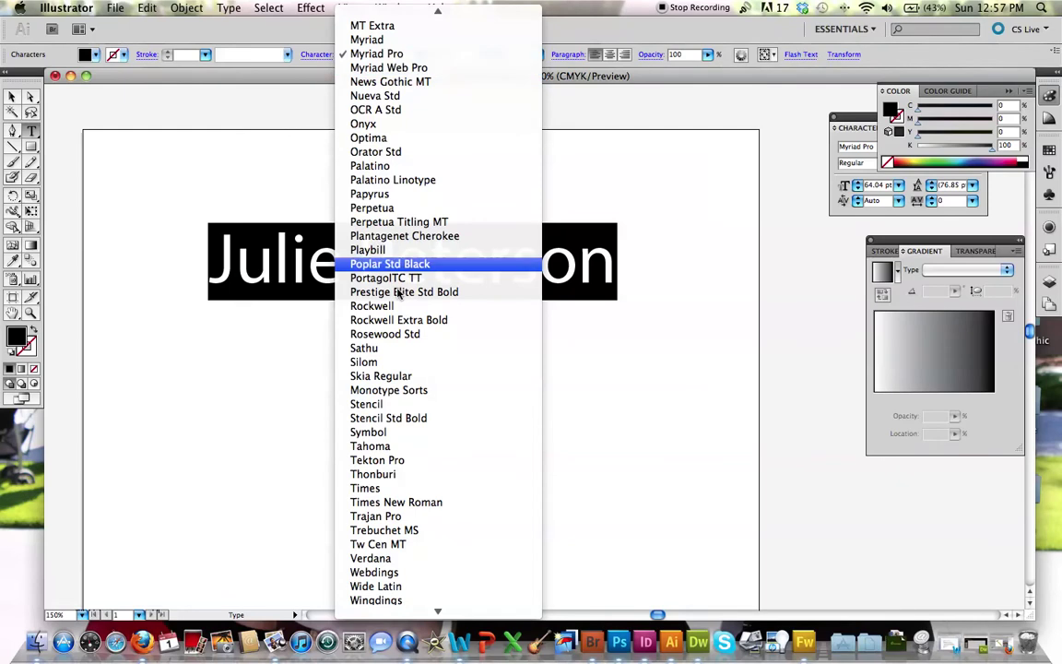
click(374, 350)
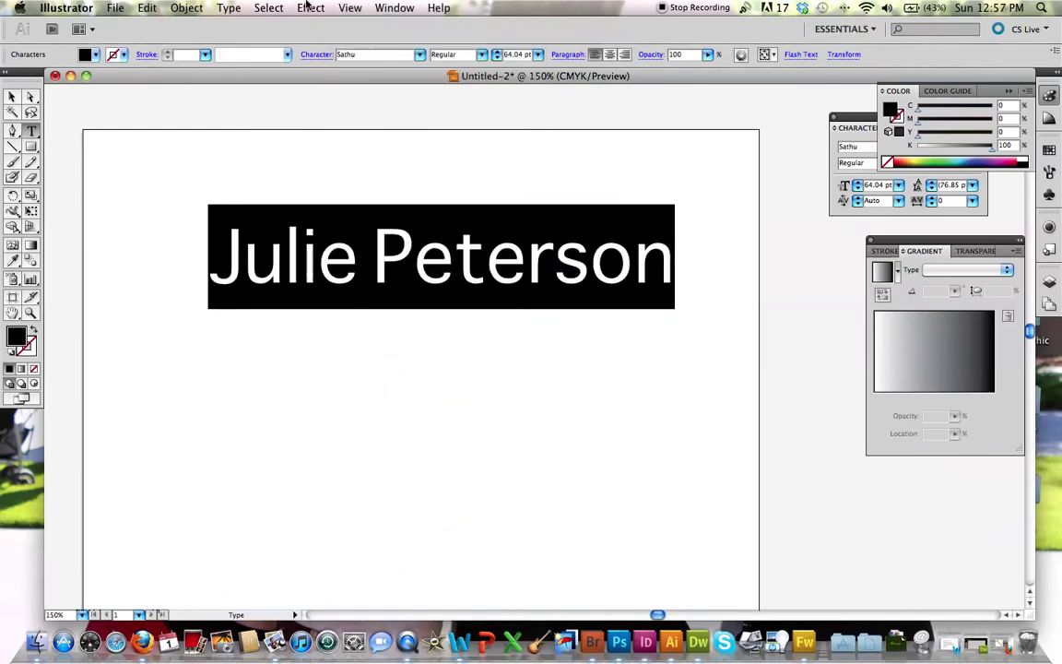
Step: Bring up the Character panel from the Window > Type menu
click(393, 7)
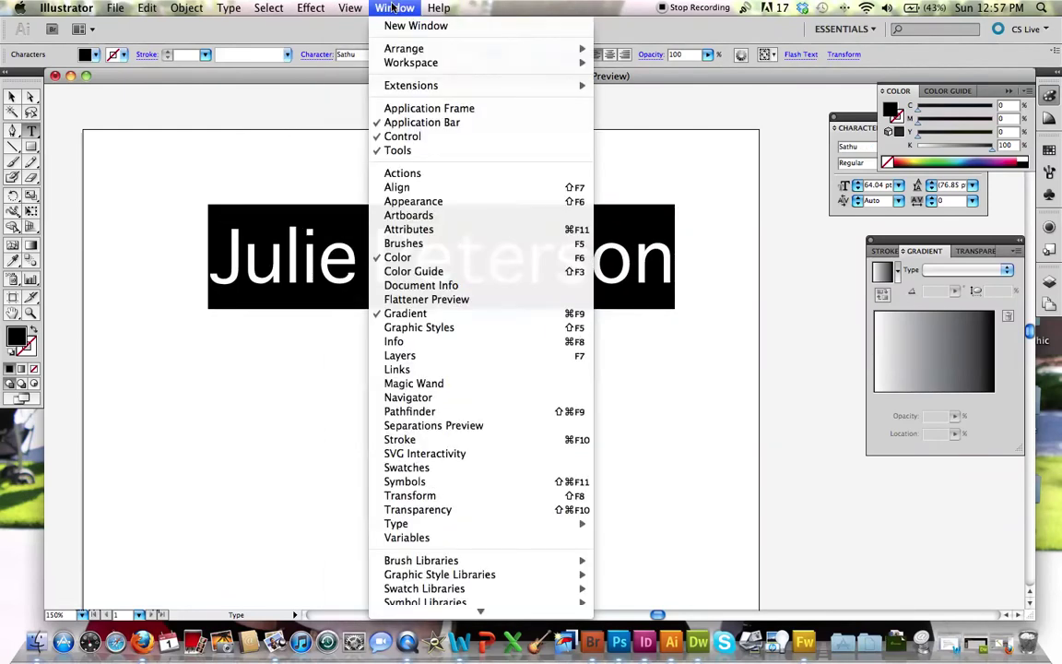
scroll(413, 508, down, 1)
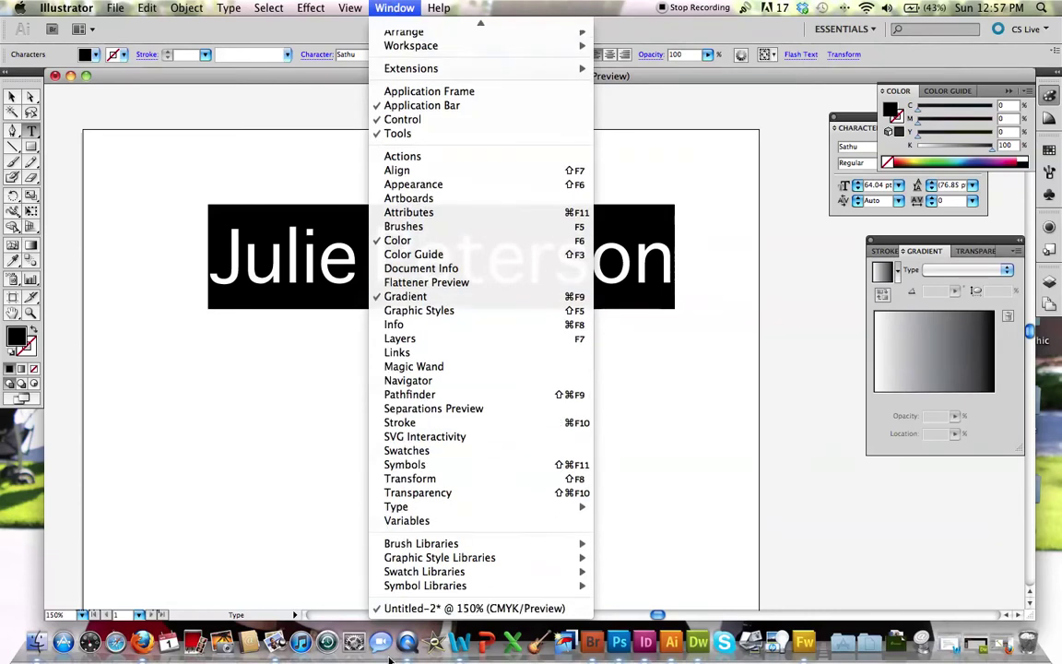
mouse_move(413, 508)
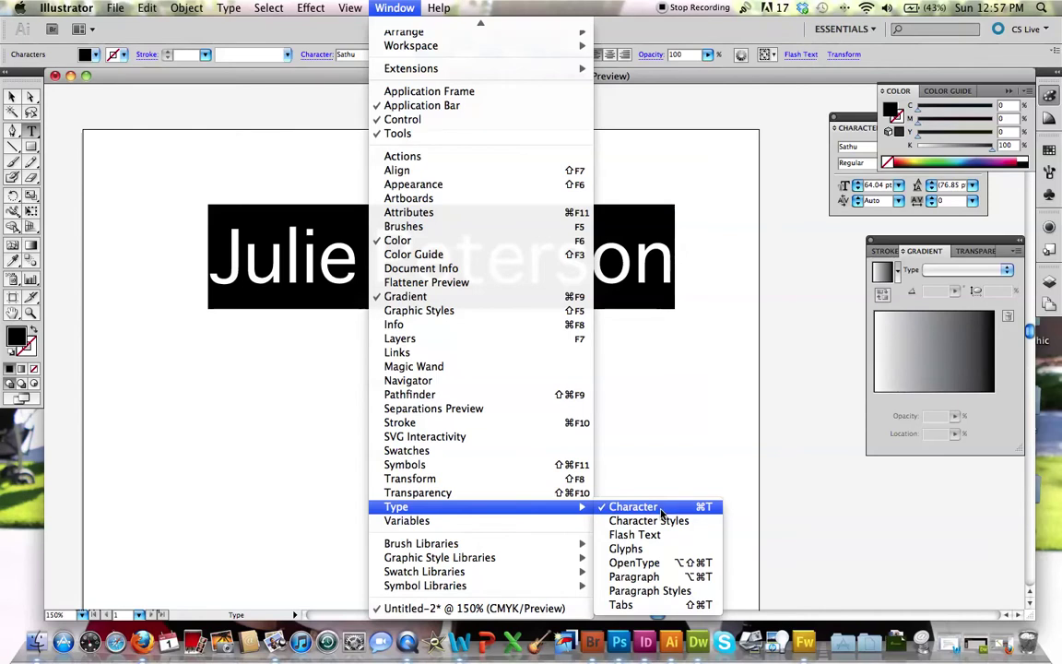
click(660, 509)
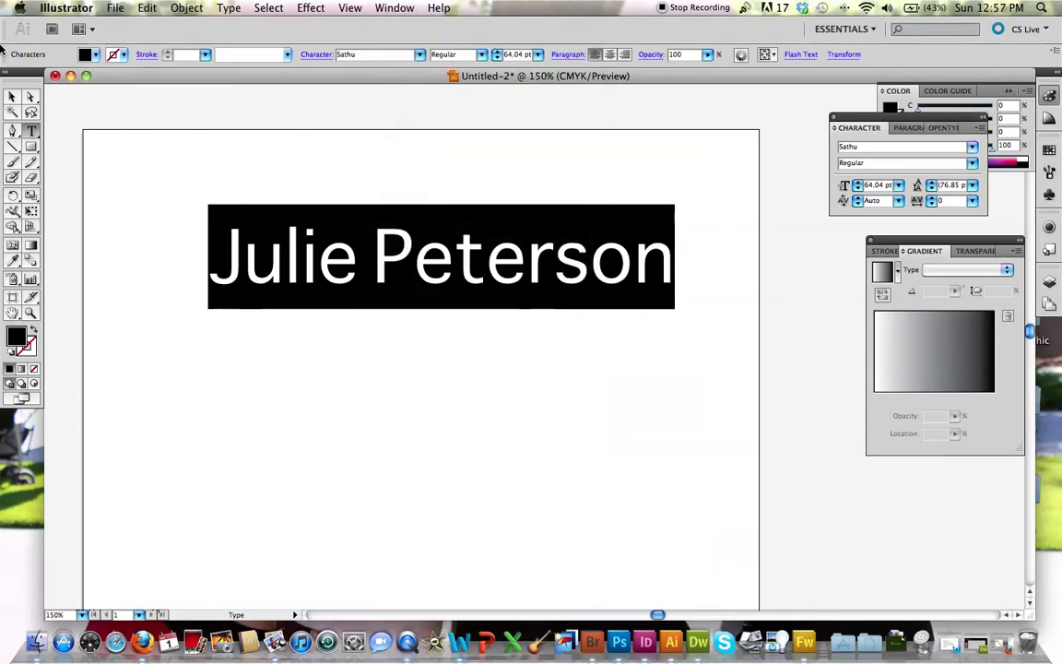
click(381, 6)
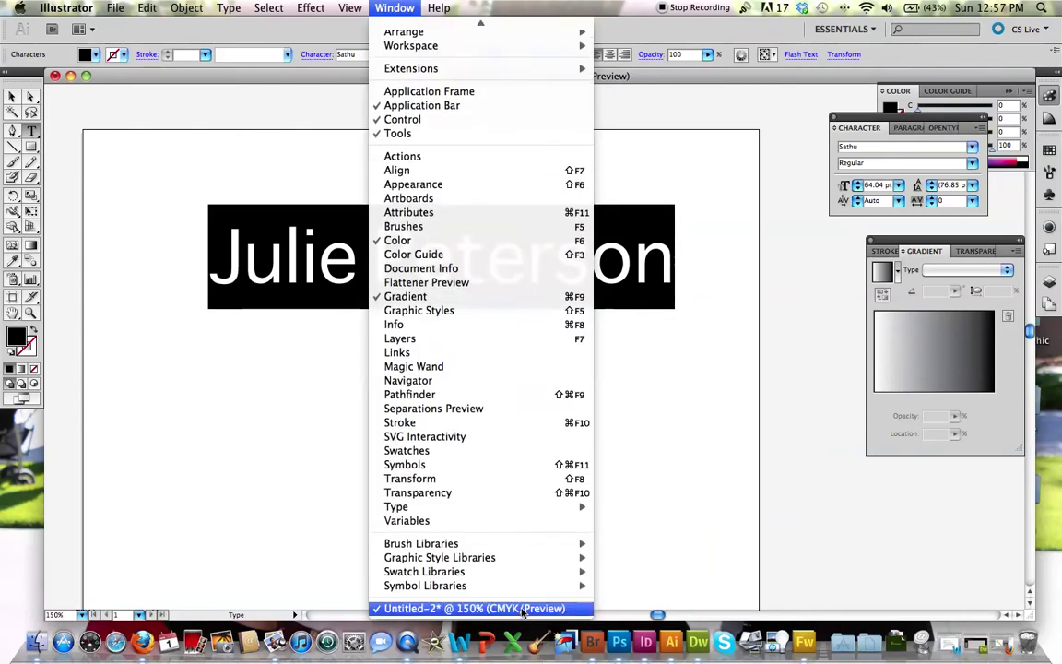
mouse_move(481, 507)
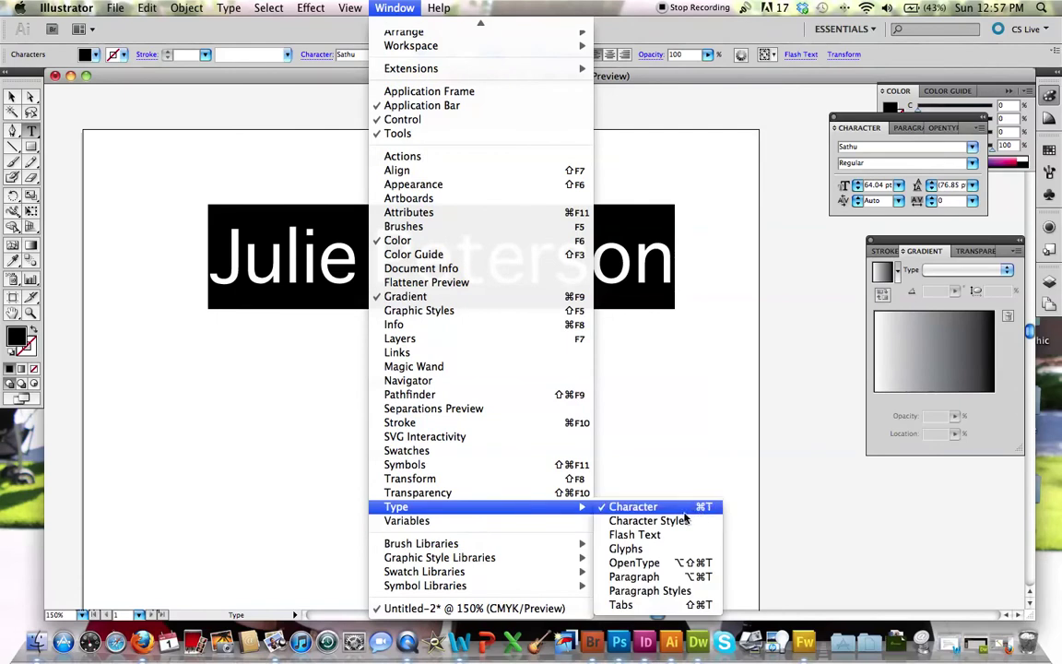
click(925, 121)
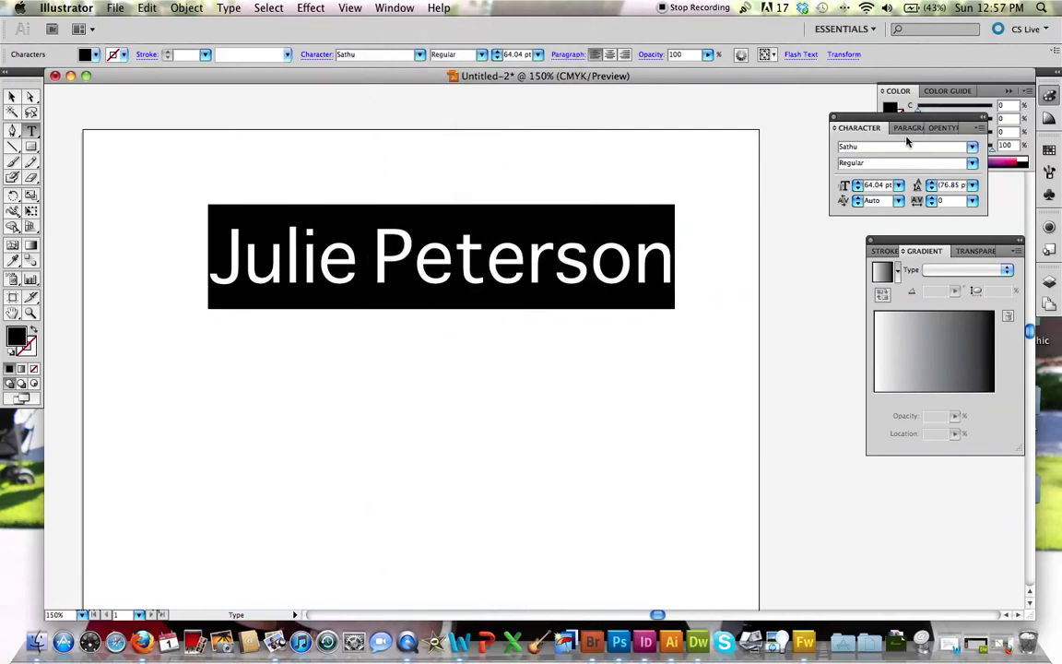
Step: Set the name in Impact Regular from the Character panel's font list
click(973, 149)
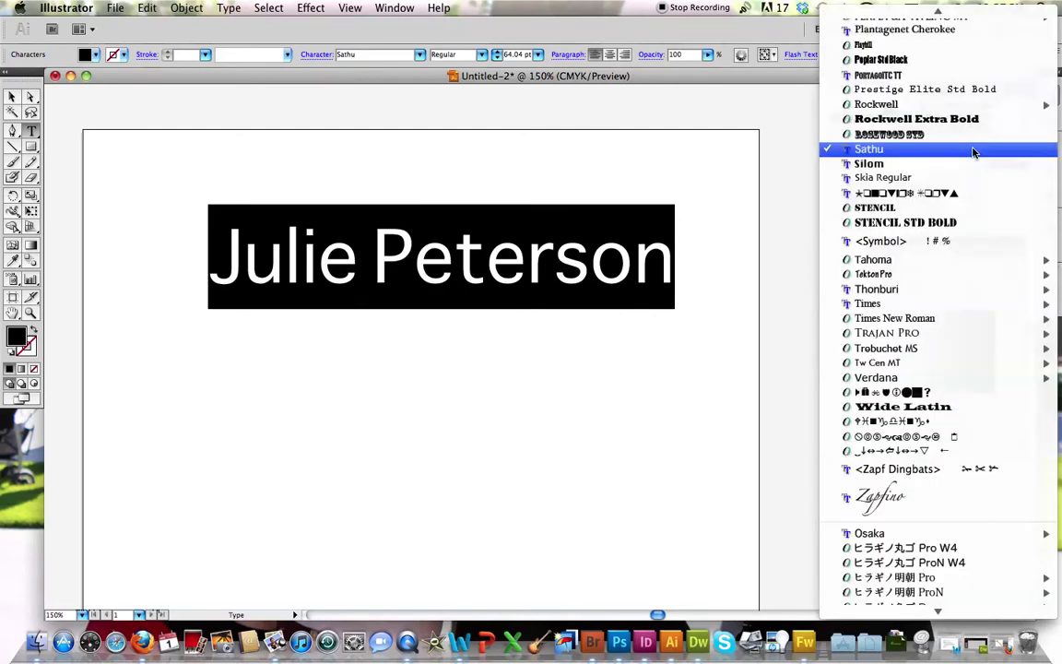
scroll(905, 225, up, 10)
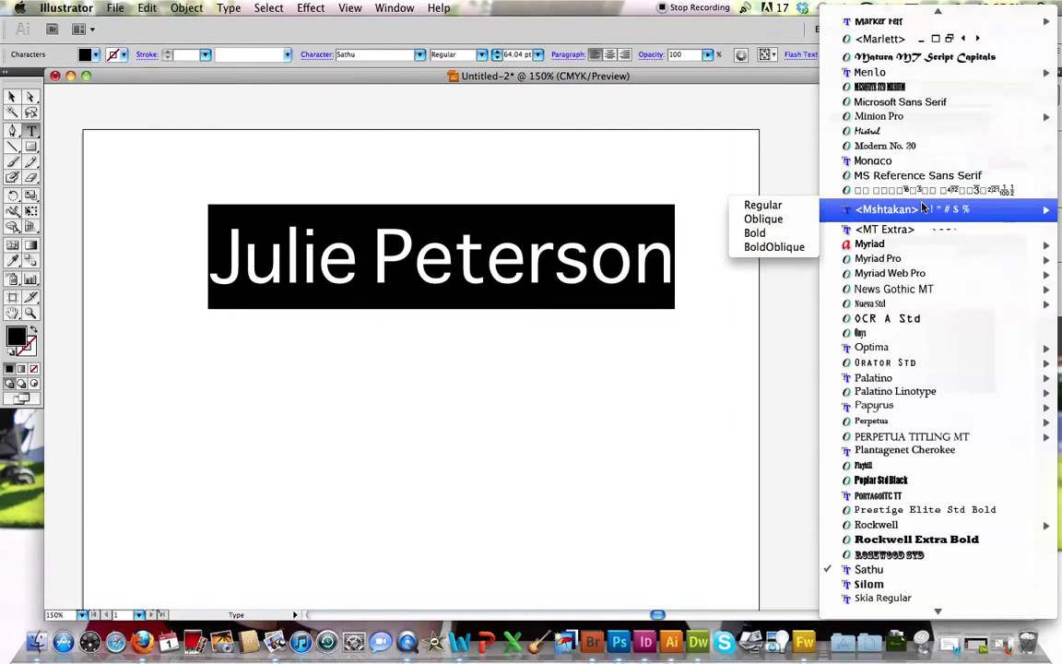
scroll(921, 198, up, 4)
scroll(920, 198, up, 7)
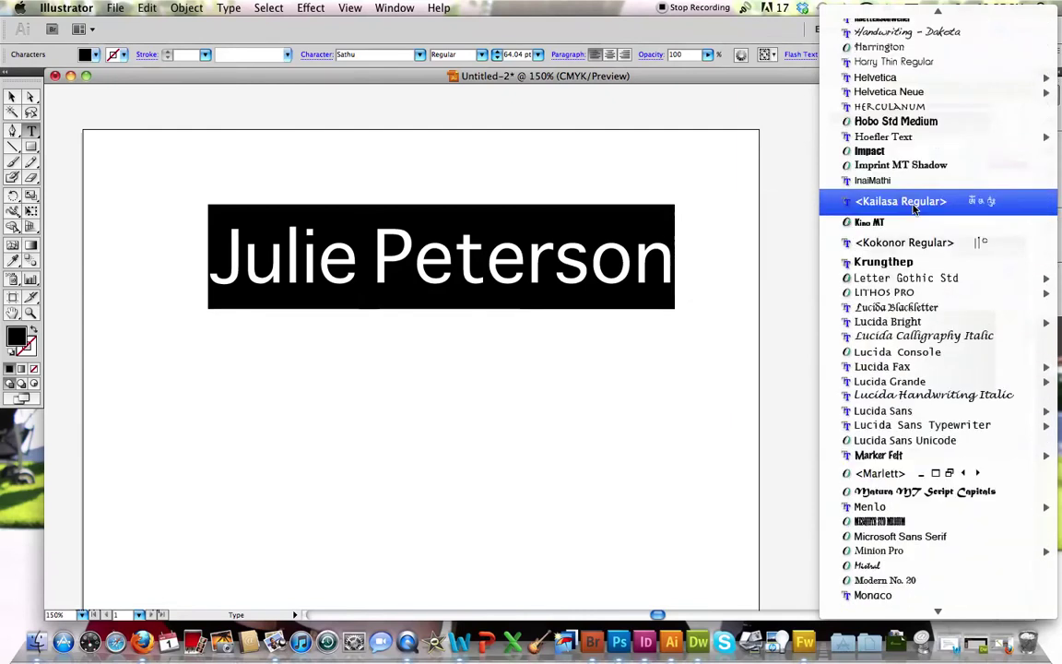
scroll(911, 134, up, 4)
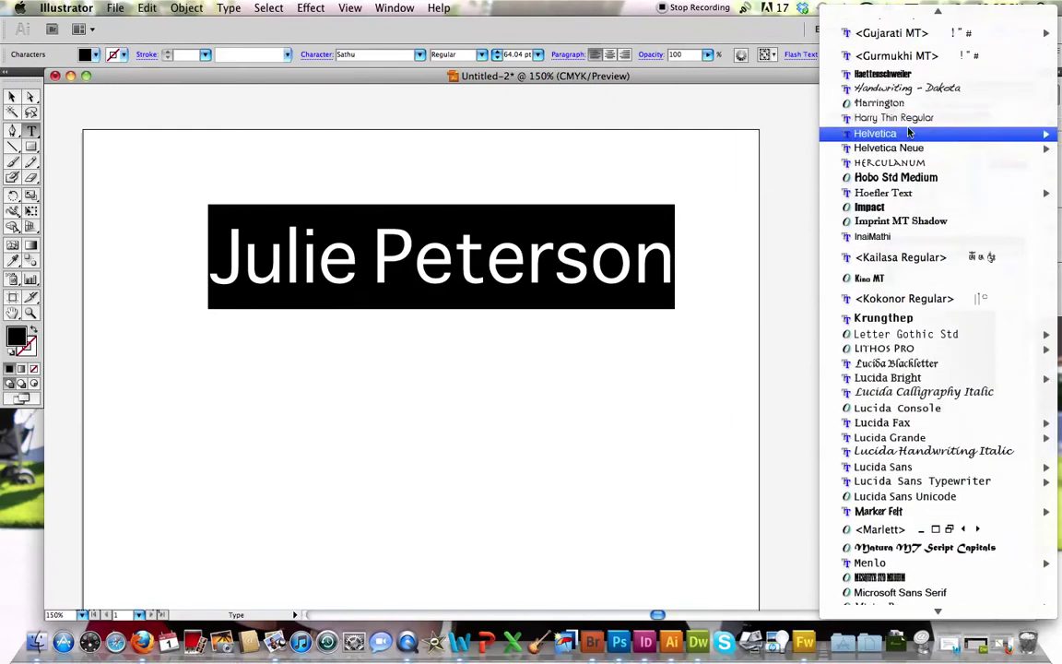
scroll(911, 135, up, 8)
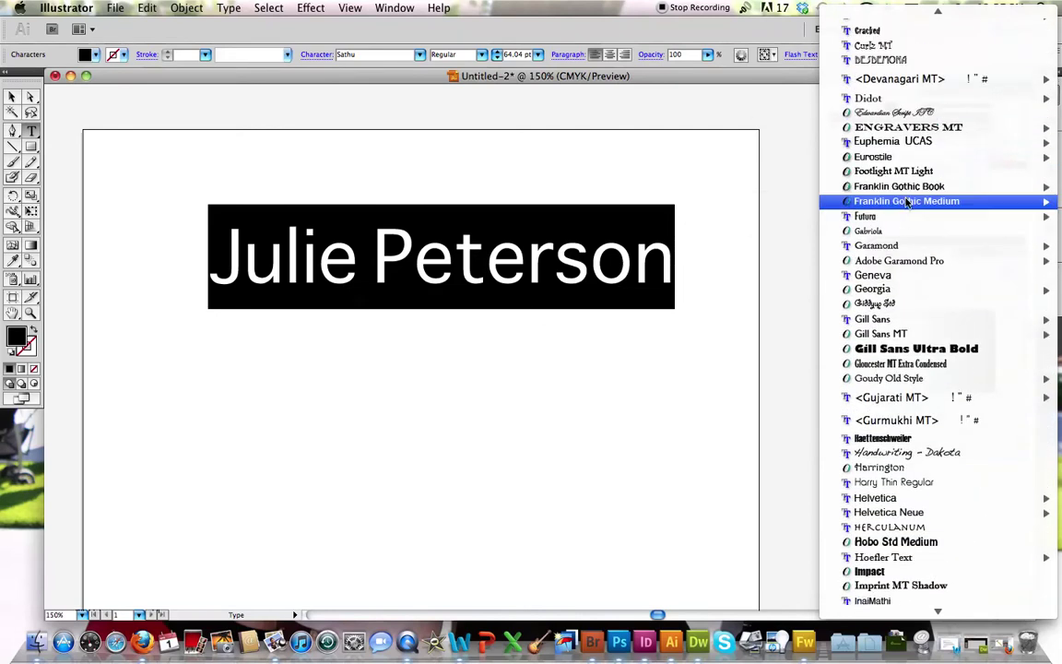
click(868, 572)
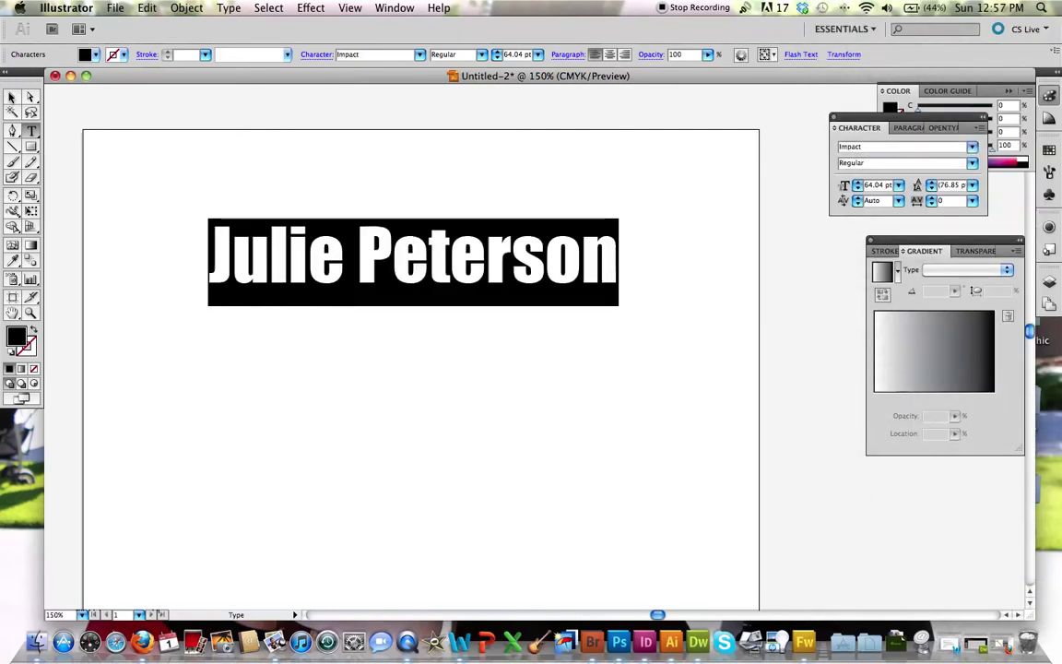
click(12, 96)
Step: Deselect, then select the Impact name as a single text object
click(538, 465)
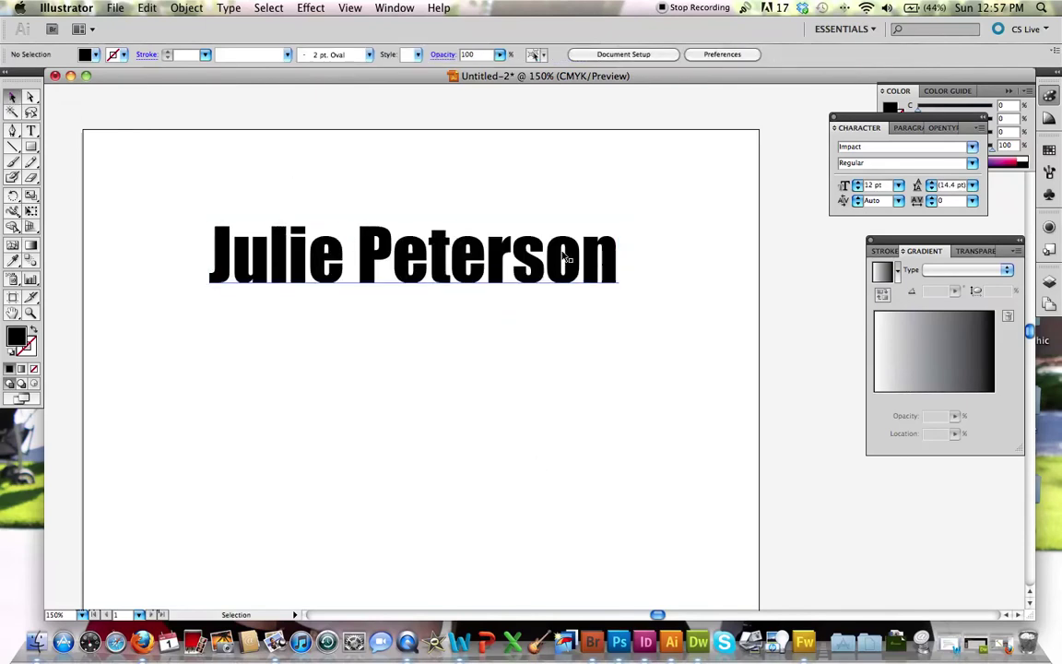
scroll(553, 258, left, 1)
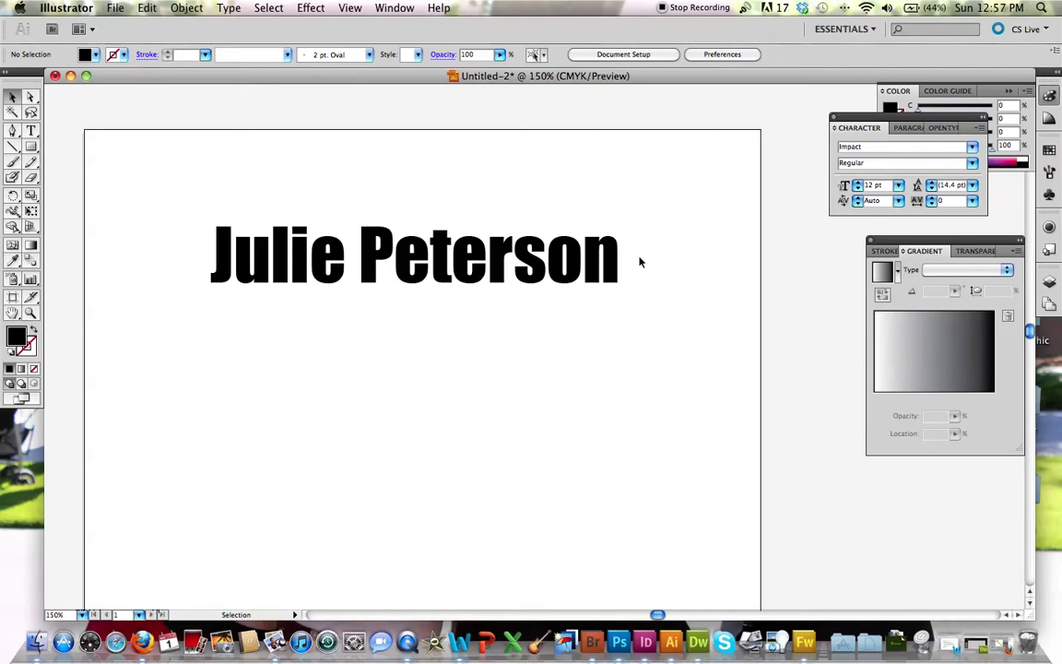
click(598, 264)
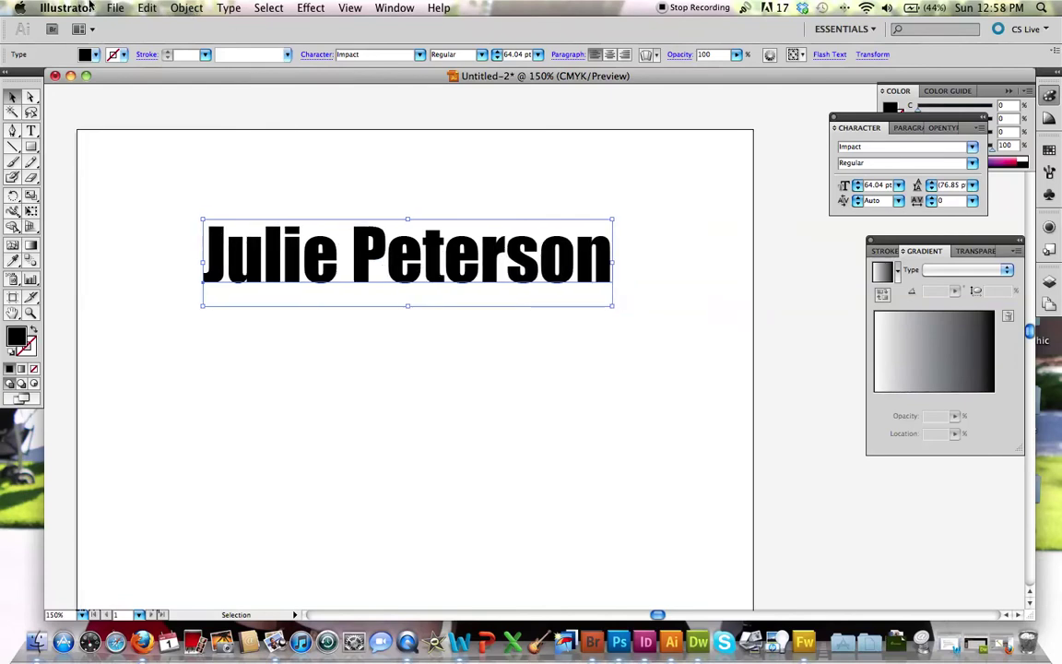
Step: Convert the selected name text to outlines with Type > Create Outlines
click(227, 9)
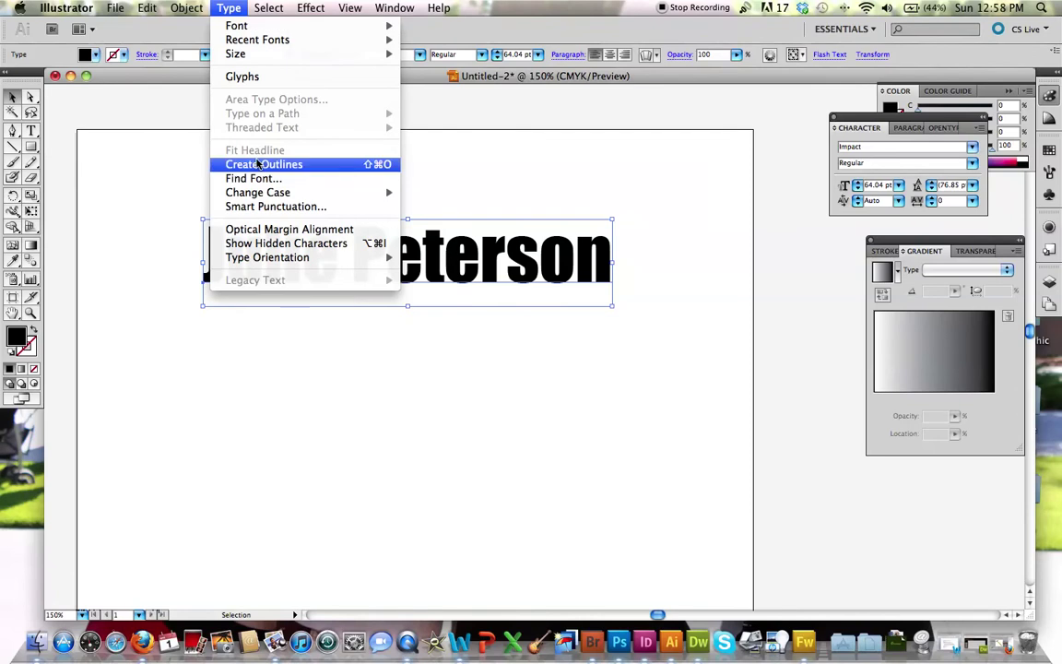
click(258, 164)
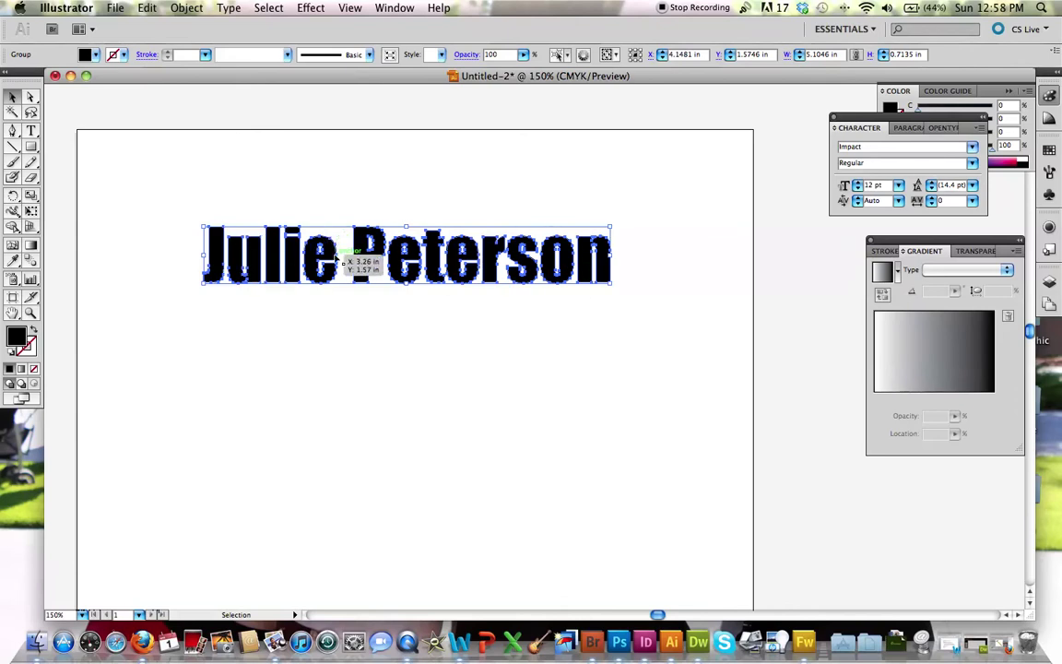
Step: Drag the J's top-left anchor up and right into a tall spike, then reselect the group
click(331, 329)
key(a)
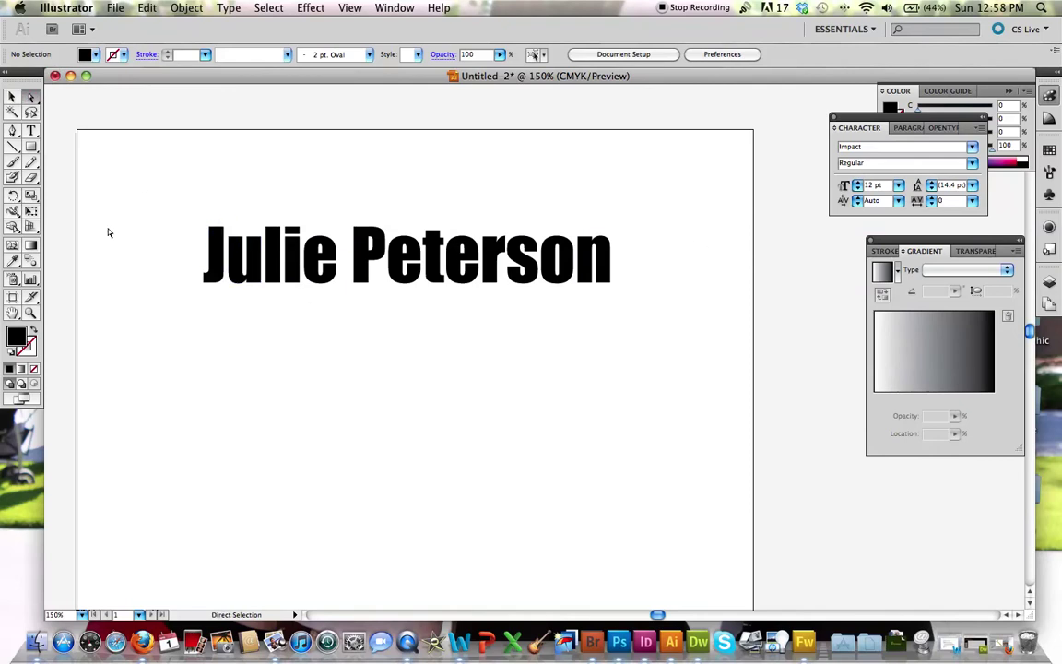
drag(193, 238, 233, 193)
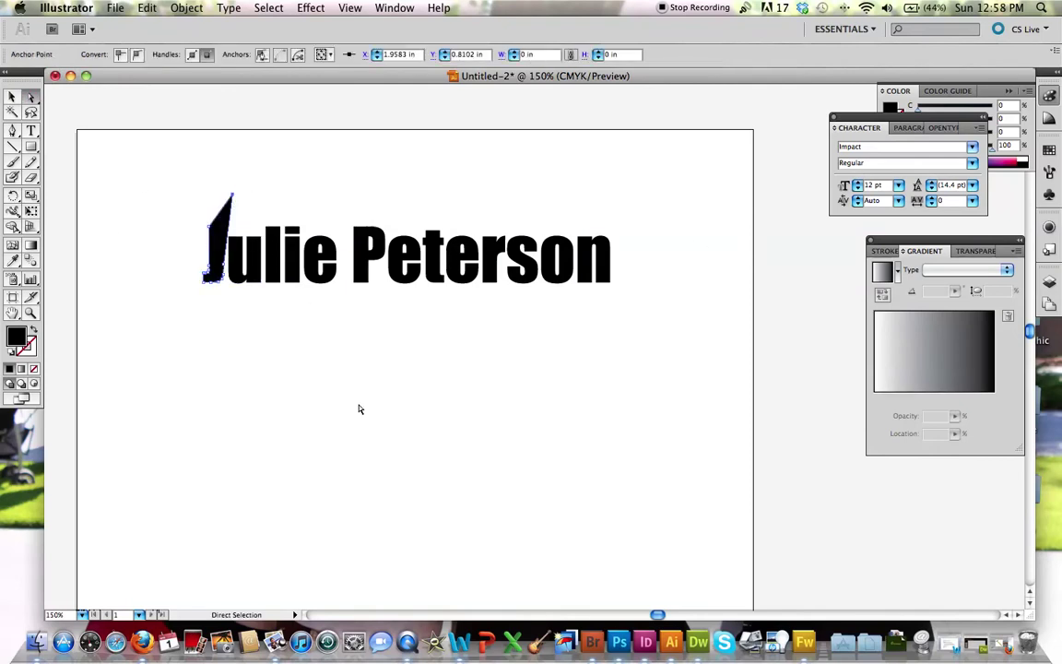
click(12, 96)
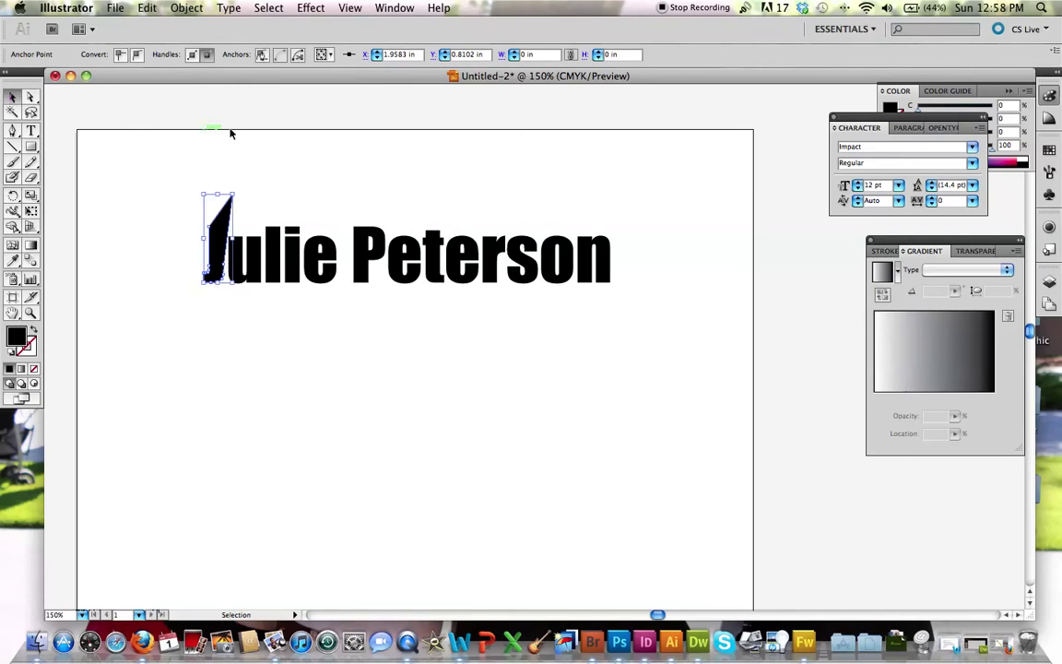
click(101, 109)
click(258, 230)
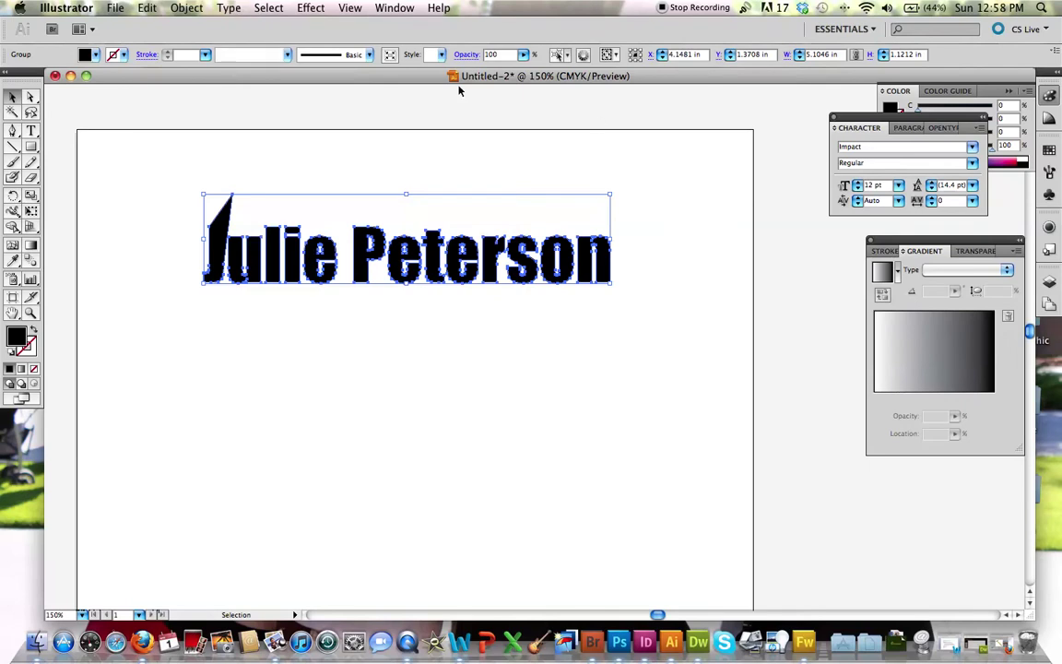
Step: Ungroup the outlined letters and try repositioning the n and s
click(189, 8)
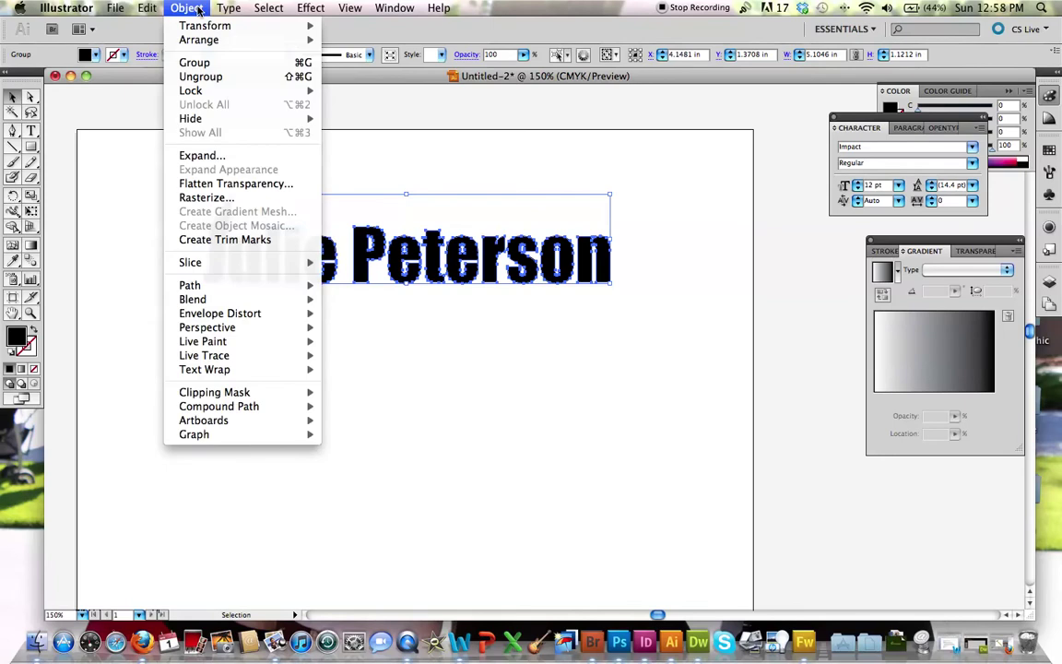
click(203, 79)
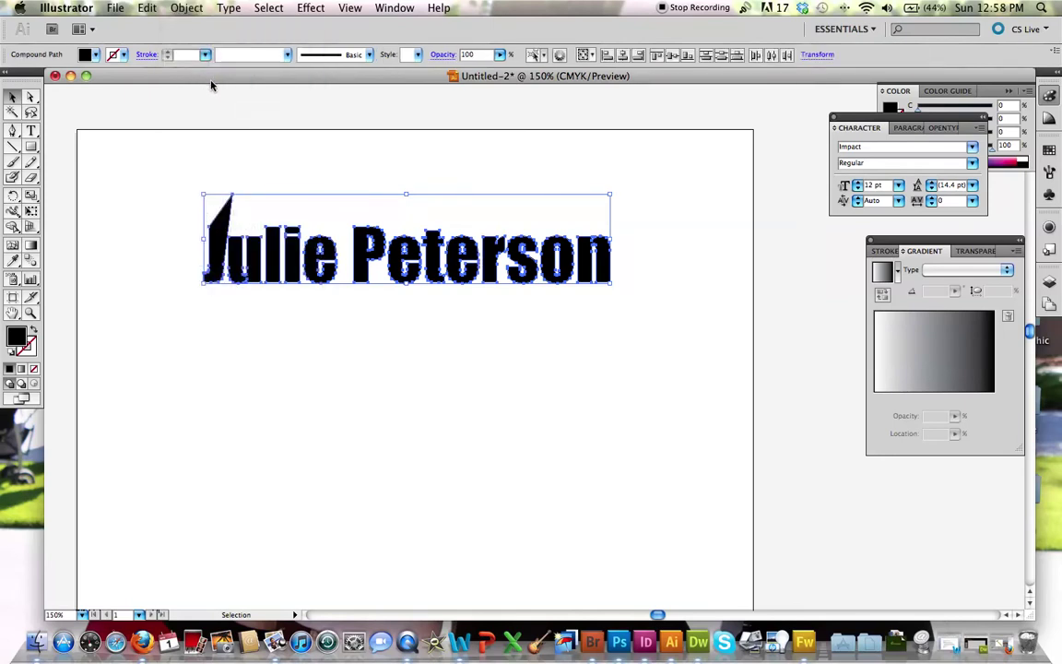
click(607, 392)
drag(604, 255, 600, 302)
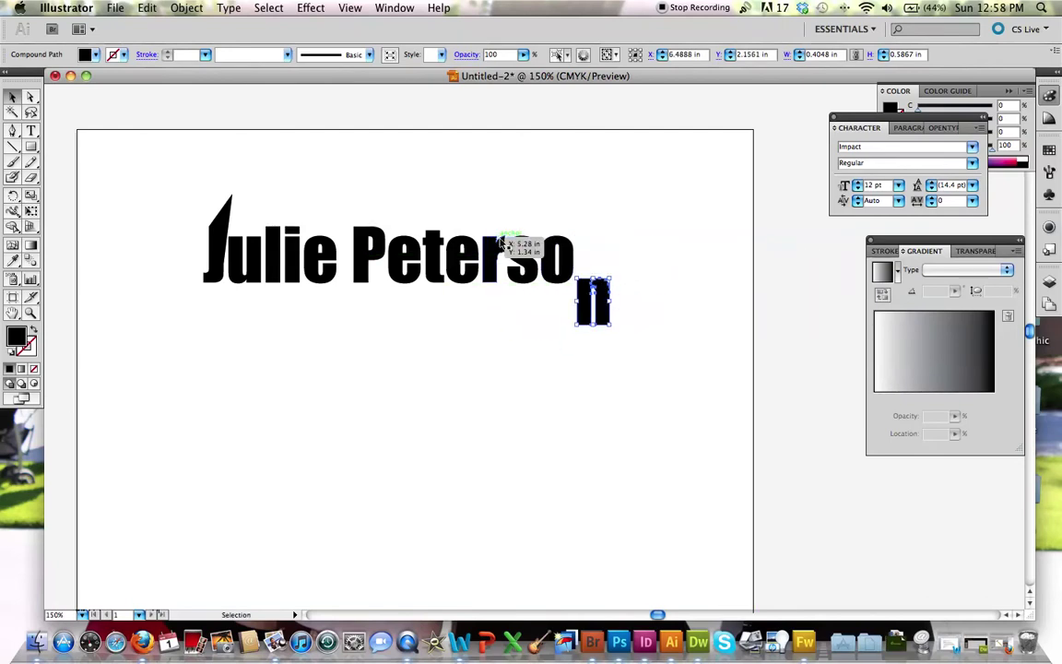
drag(517, 261, 535, 227)
Step: Select the s, o and n together and move them down so o and n step
scroll(585, 351, down, 1)
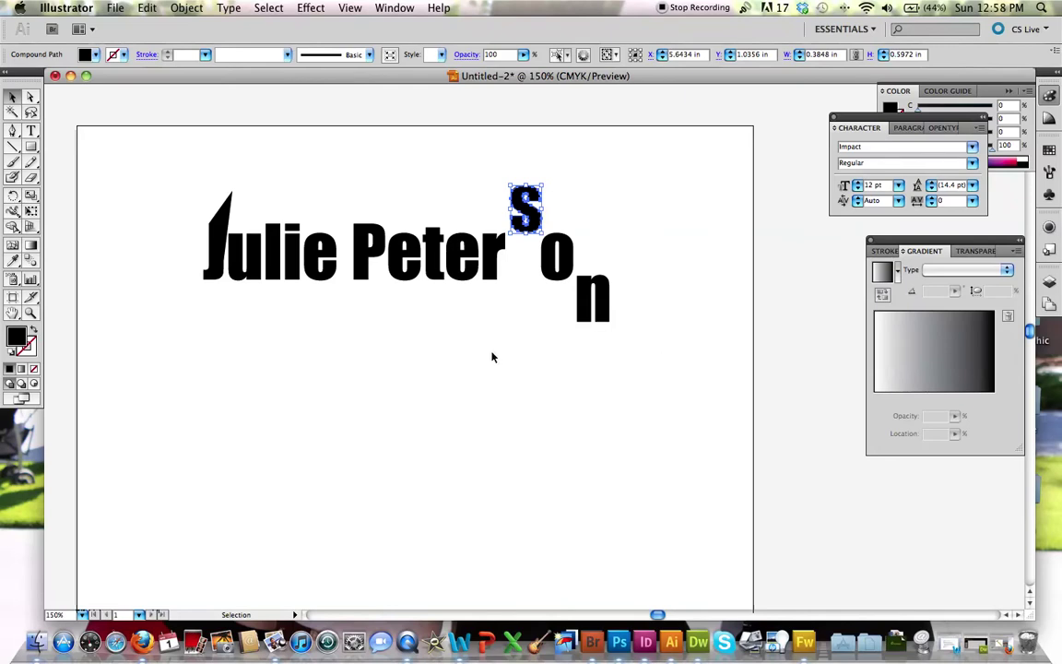
drag(502, 152, 634, 251)
click(648, 239)
drag(540, 174, 683, 361)
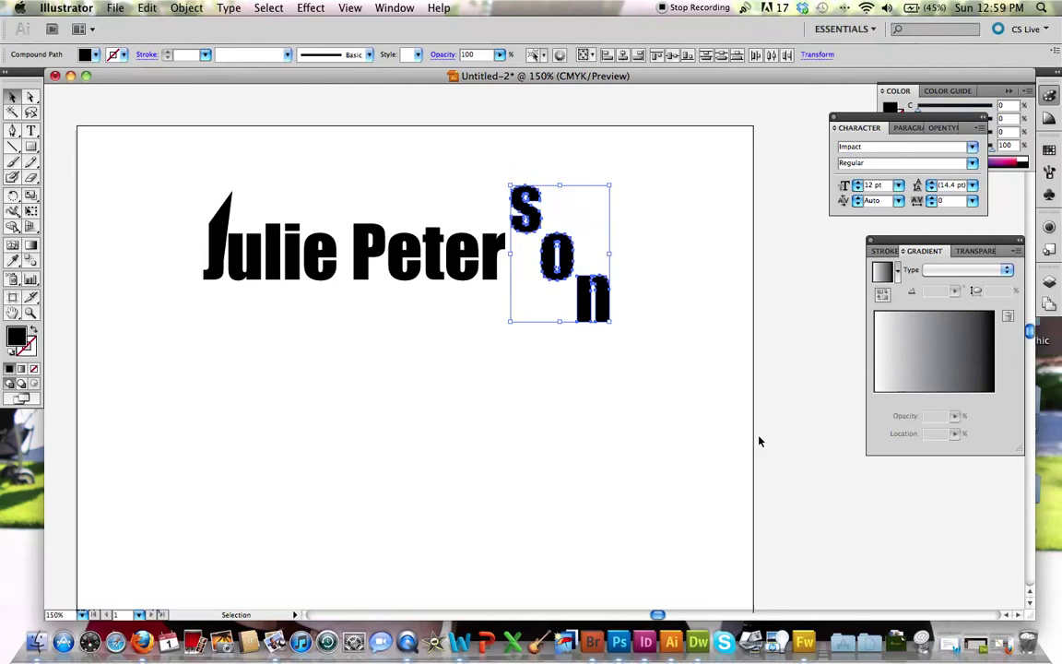
drag(536, 220, 531, 277)
click(443, 368)
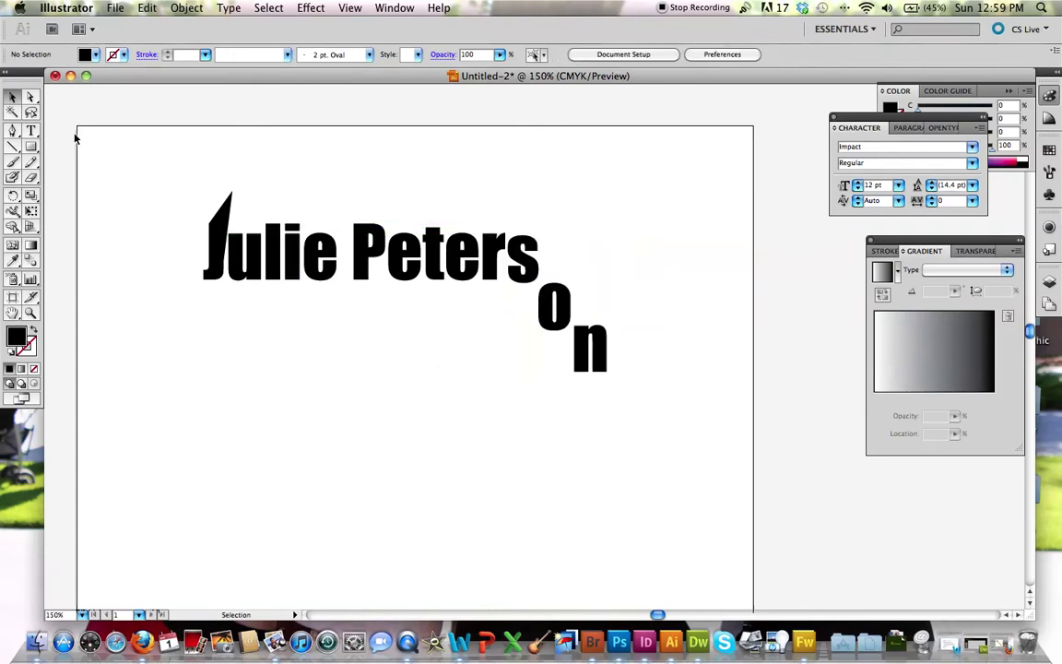
Step: Pull the P's bottom-left anchor straight down into a long spike
click(30, 95)
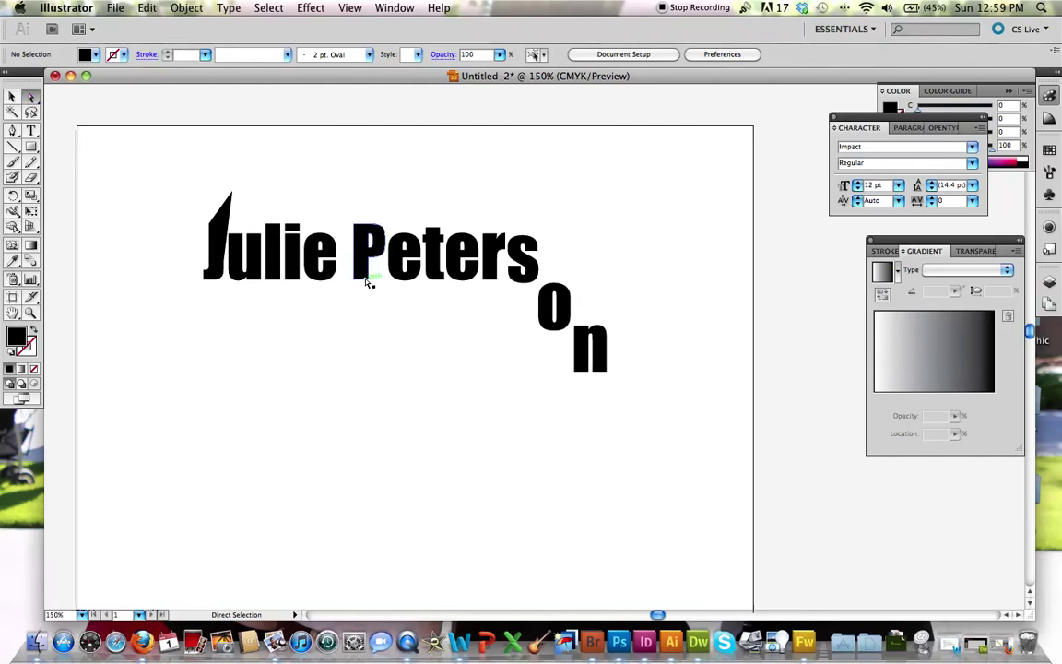
drag(368, 281, 367, 373)
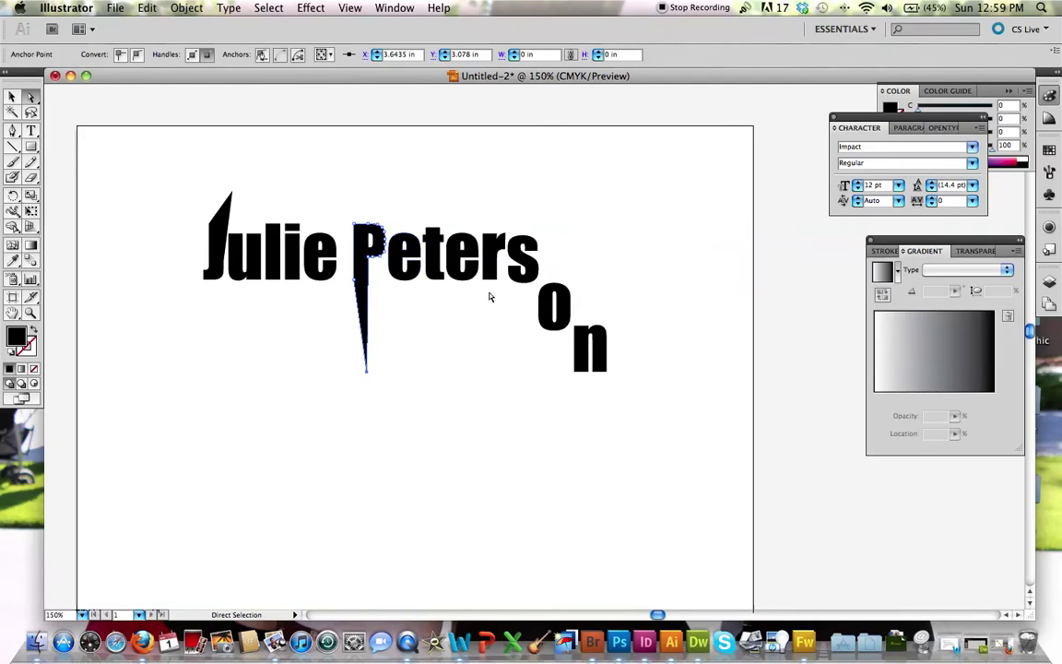
click(286, 302)
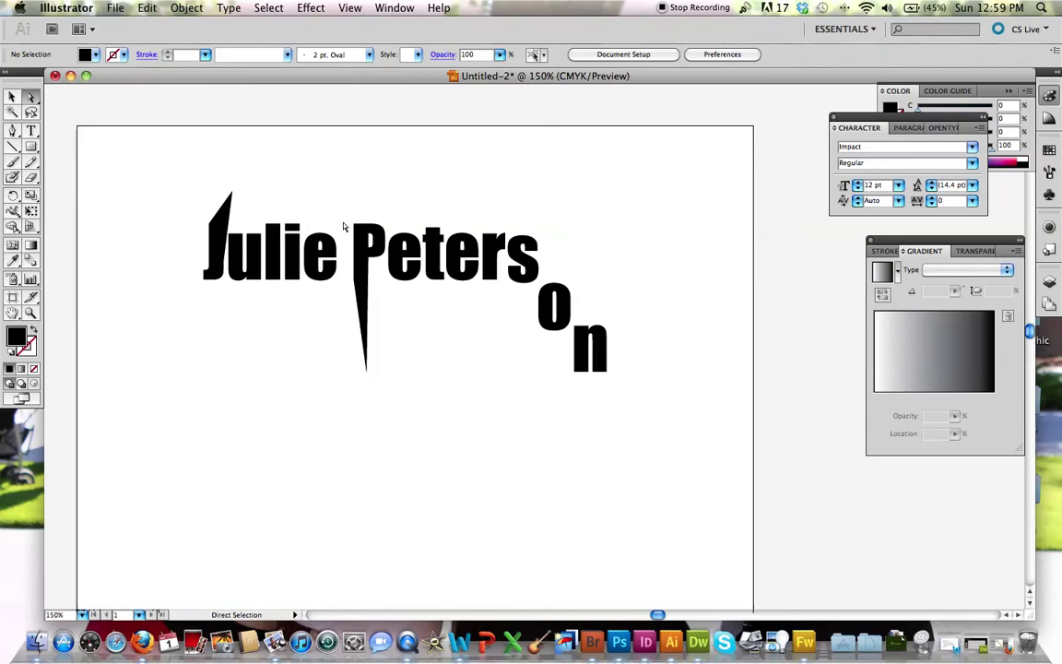
Step: Stretch the P's top upward, undo it, then marquee the top anchors of the surname's letters through s
drag(347, 209, 380, 233)
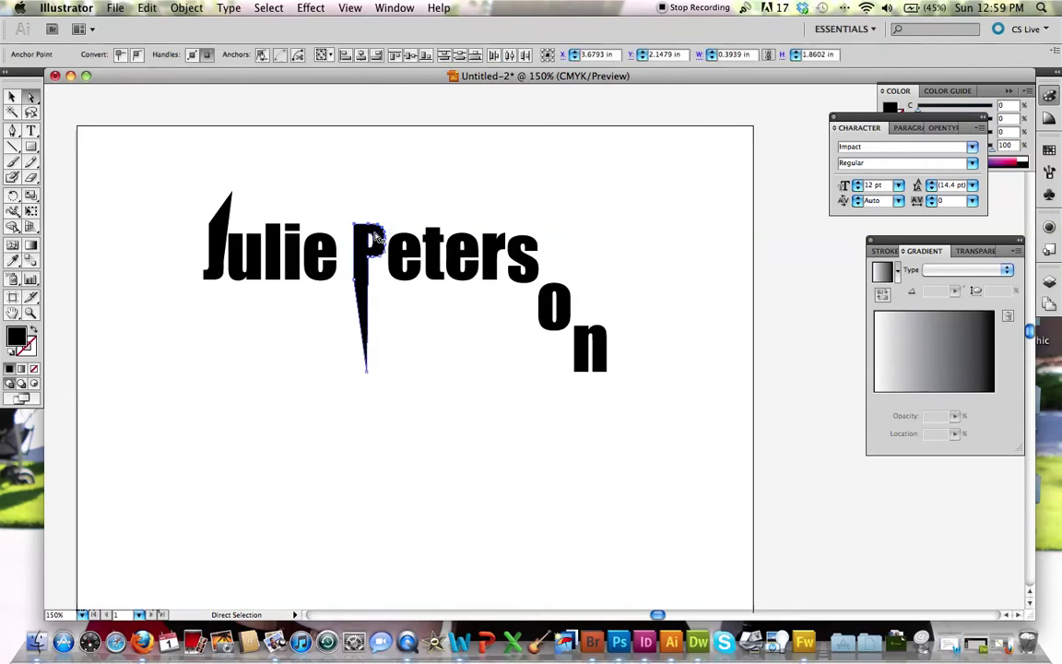
click(352, 211)
drag(347, 212, 384, 231)
drag(387, 235, 368, 178)
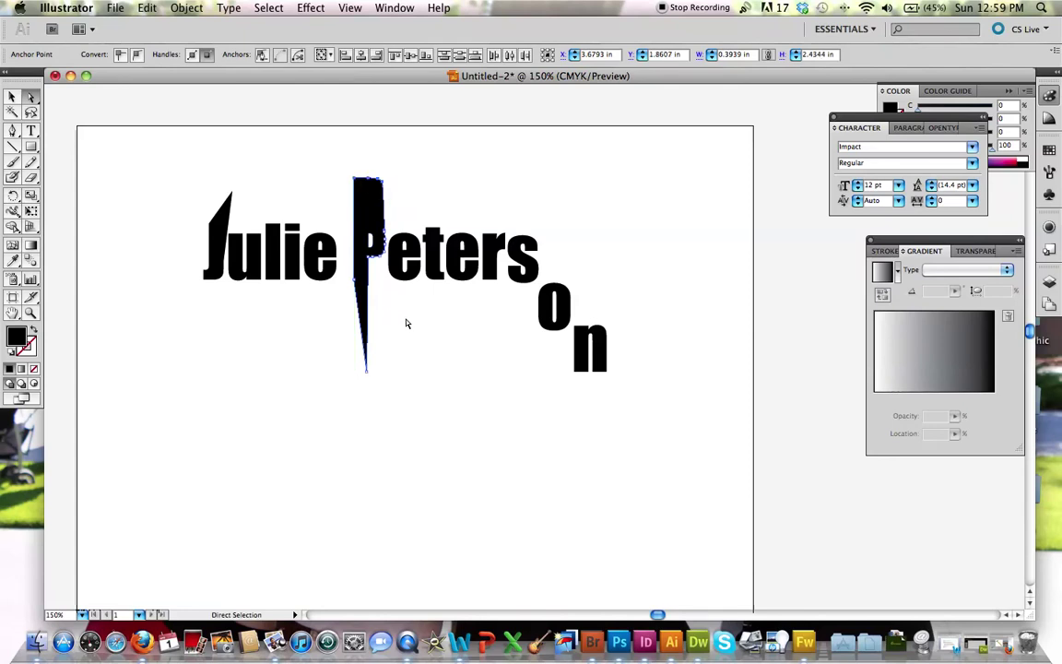
click(408, 322)
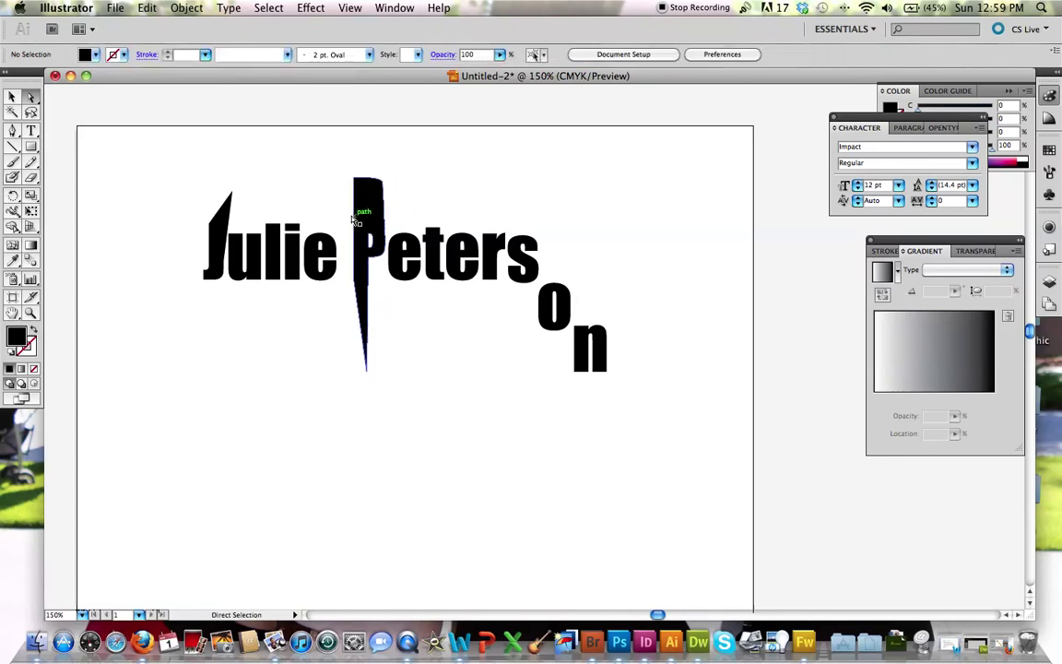
key(super+z)
drag(339, 201, 536, 238)
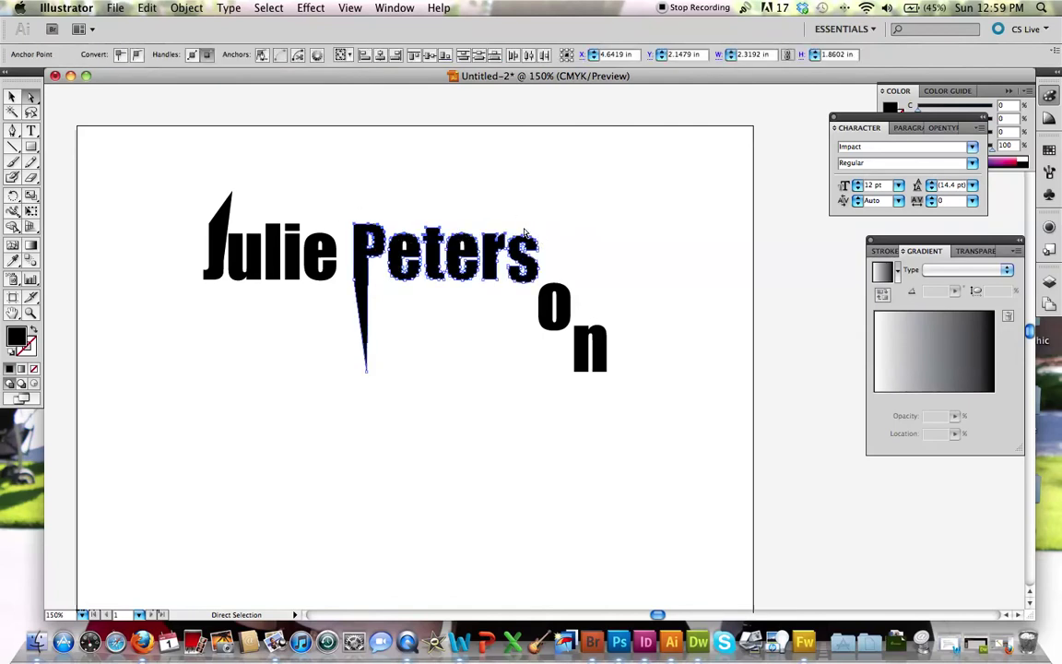
Step: Raise the surname's top anchors to stretch the letters, then erase a notch into the s
drag(467, 236, 468, 182)
click(470, 381)
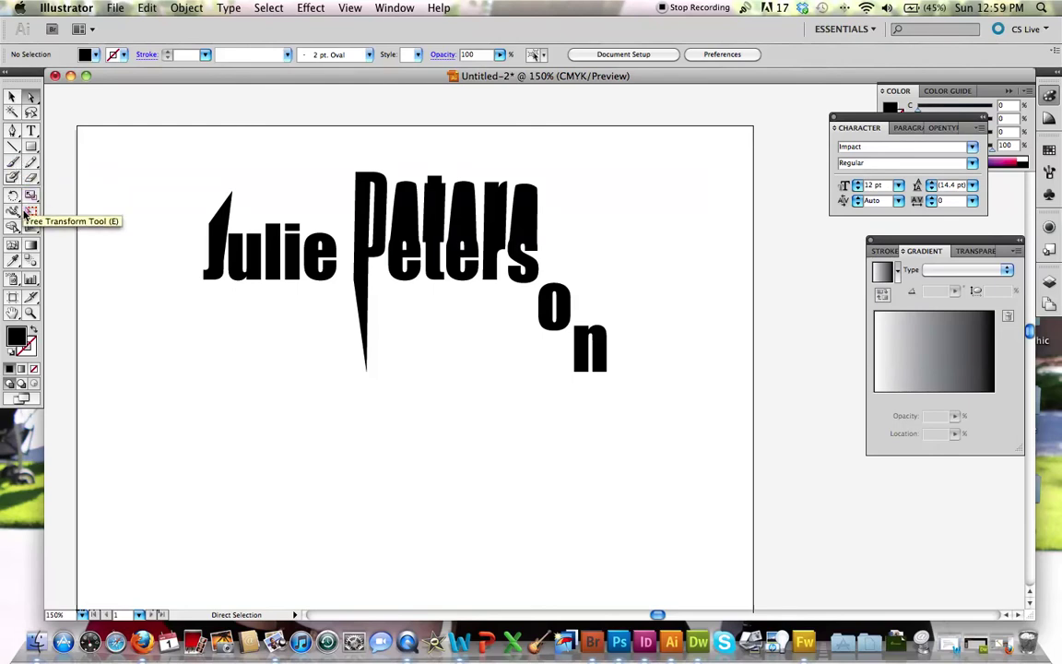
click(30, 177)
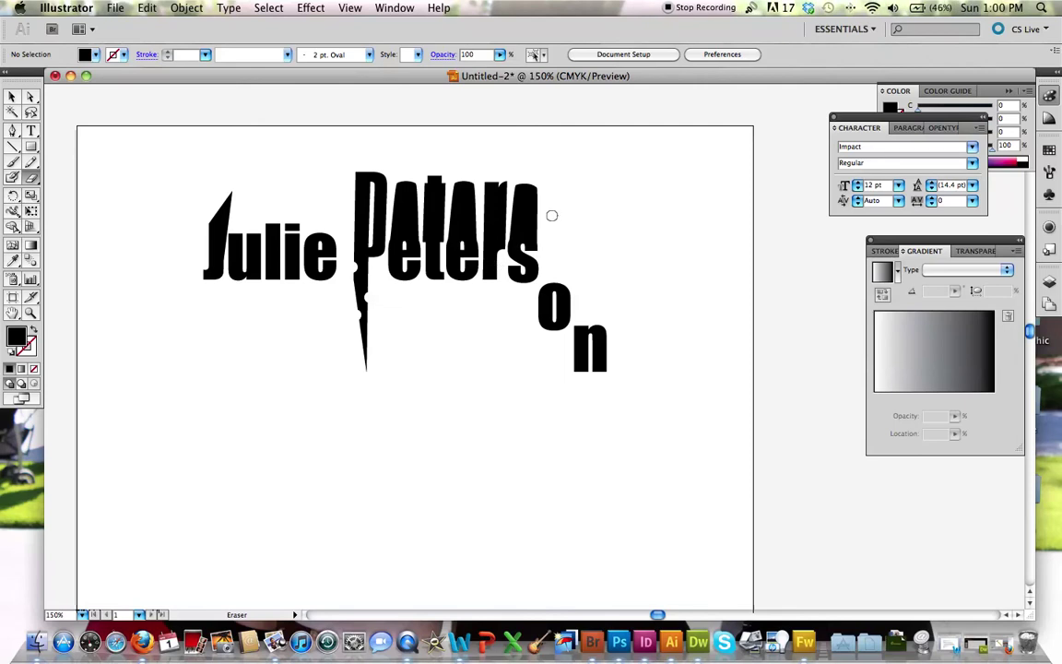
mouse_move(544, 208)
mouse_down()
mouse_move(526, 211)
mouse_move(549, 222)
mouse_up()
click(20, 8)
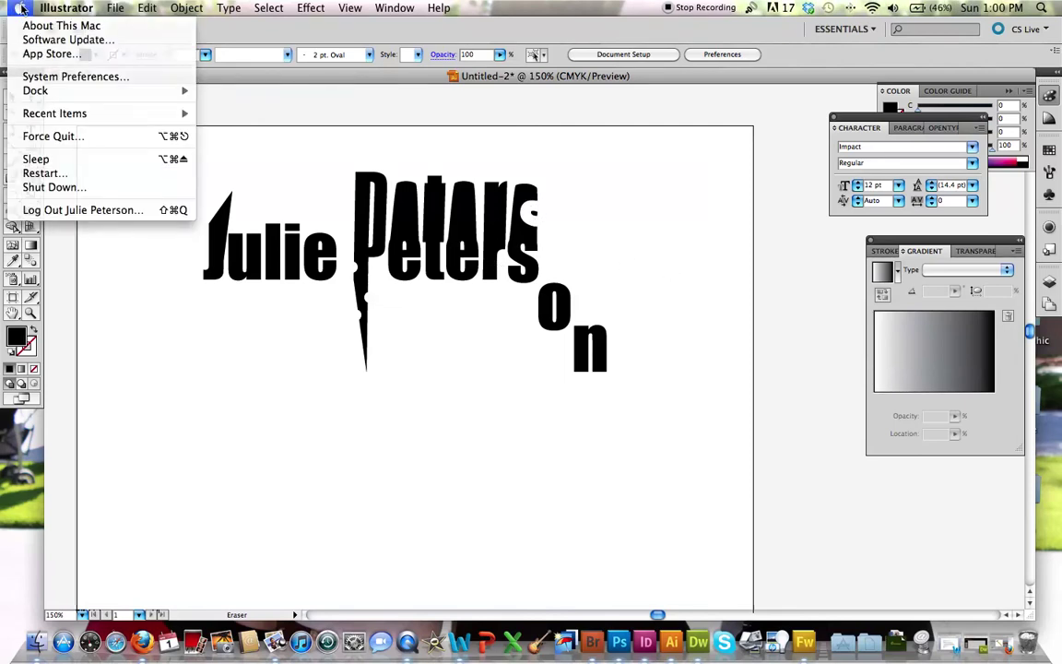
click(21, 7)
Step: Adjust anchors on the s and the P's lower spike, then deselect
click(30, 96)
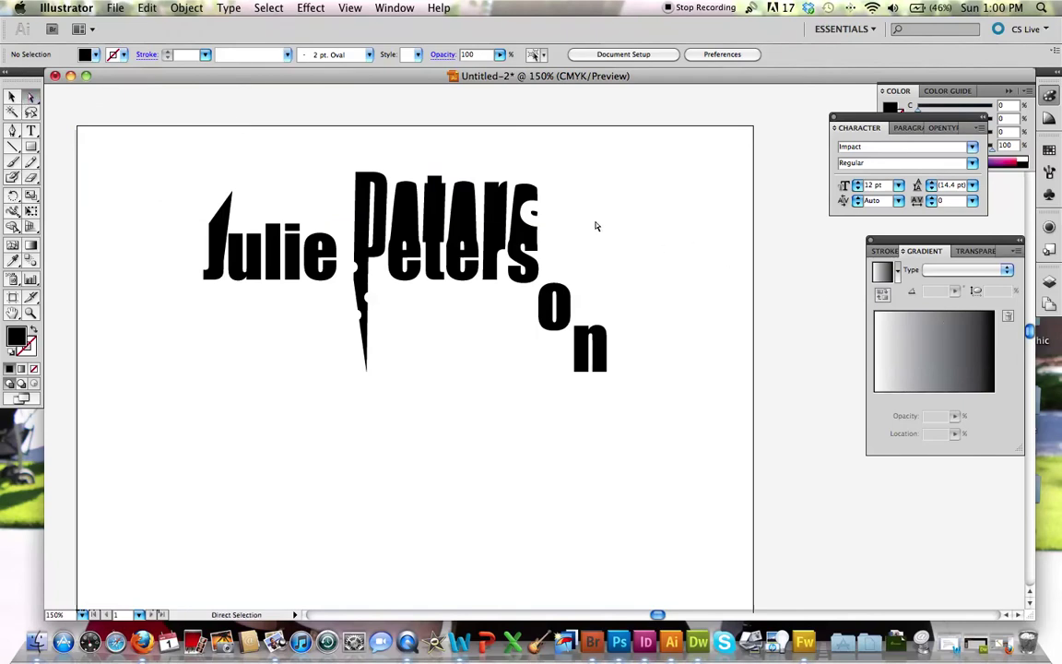
drag(540, 223, 541, 233)
drag(366, 296, 378, 297)
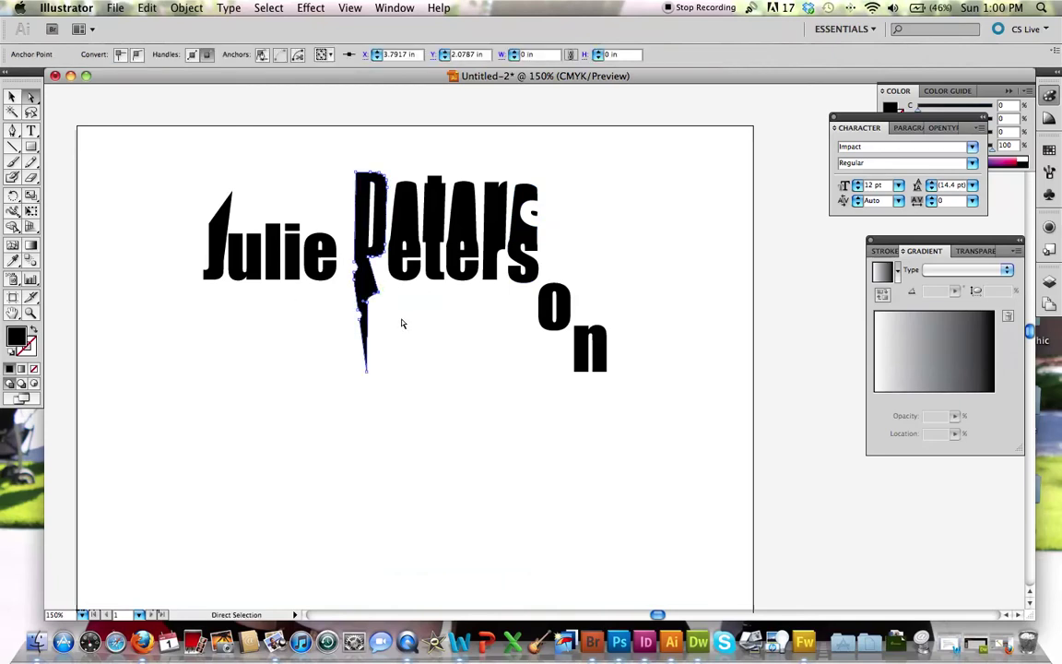
drag(374, 243, 373, 243)
click(302, 339)
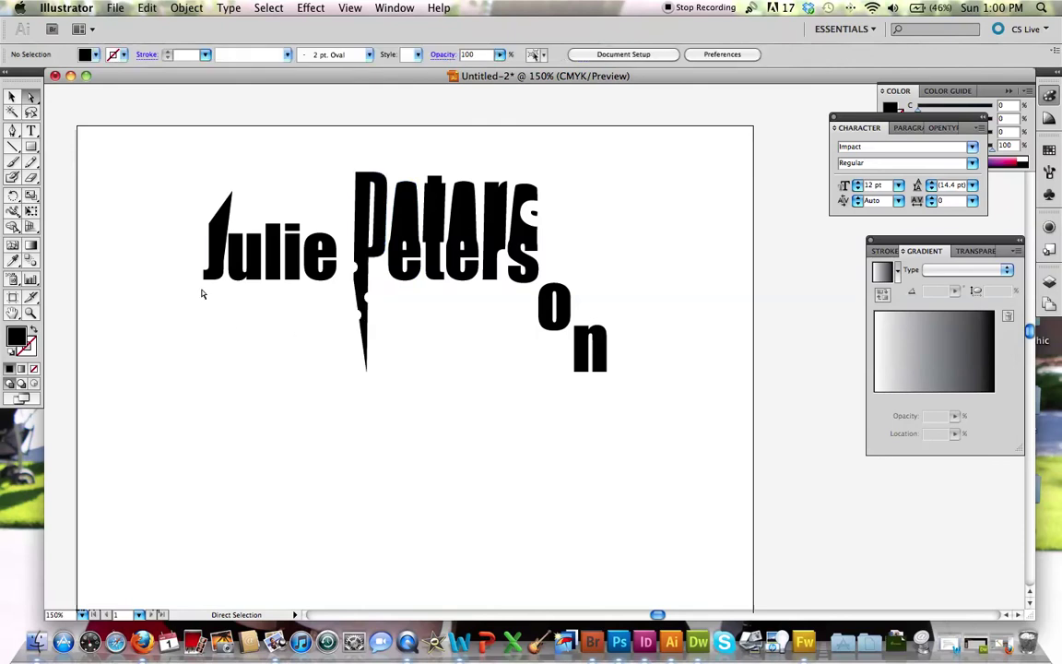
Step: Select the l in the first name with the Selection tool
click(213, 261)
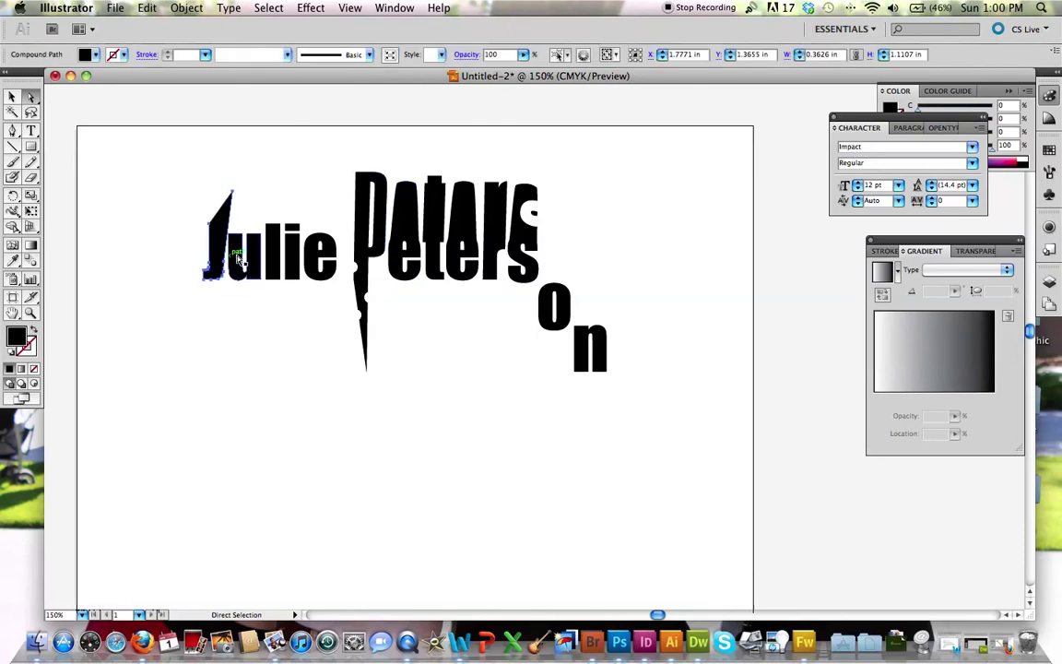
key(v)
click(244, 258)
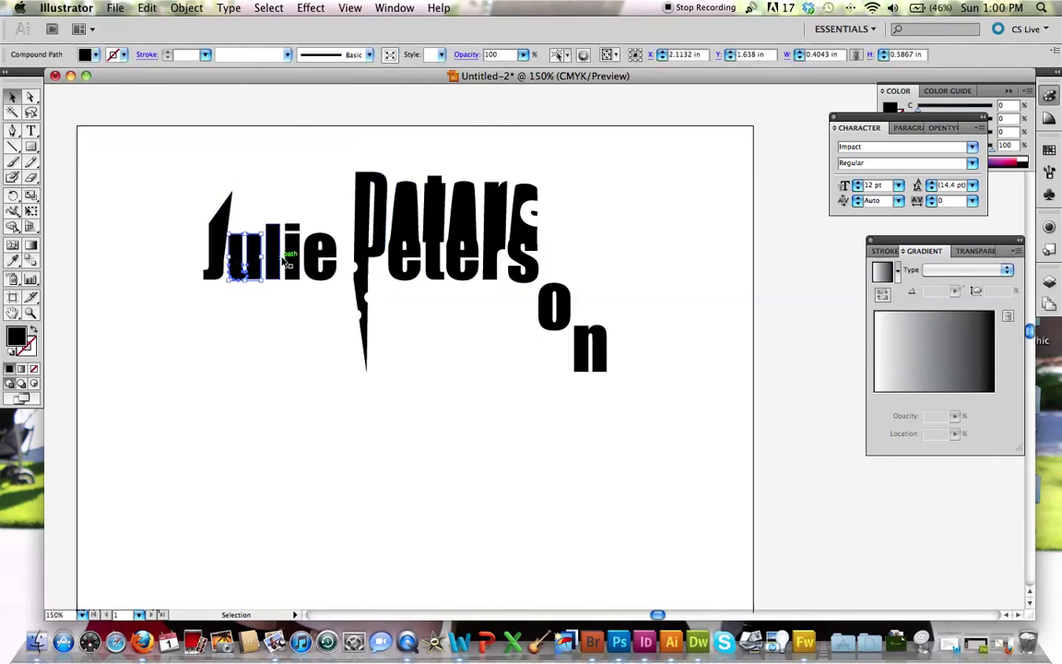
click(275, 259)
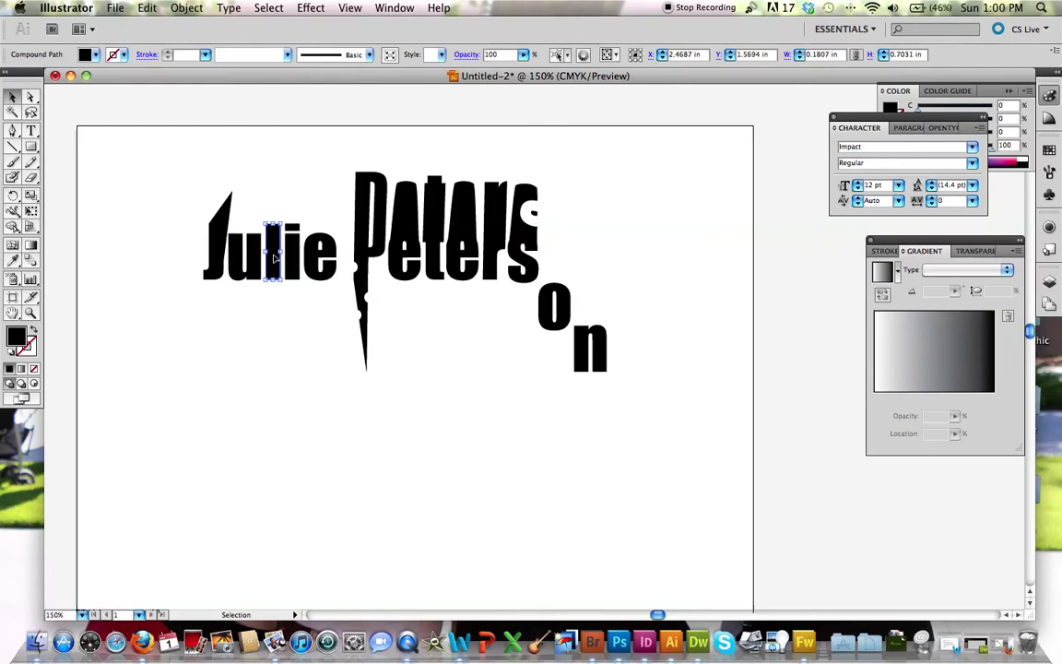
double_click(16, 338)
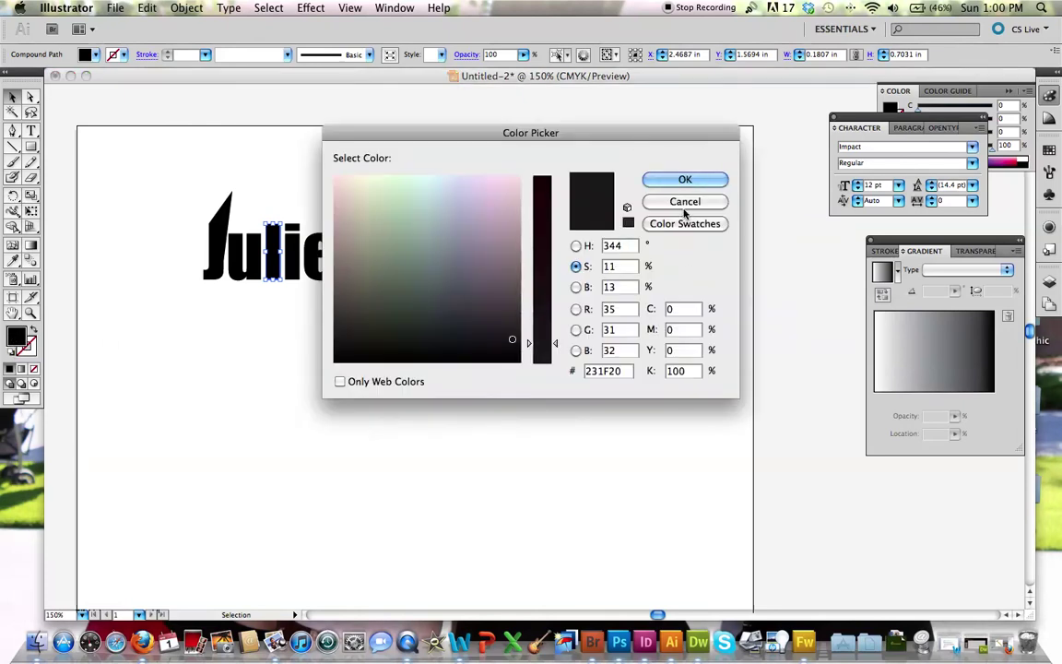
click(684, 204)
drag(869, 121, 929, 171)
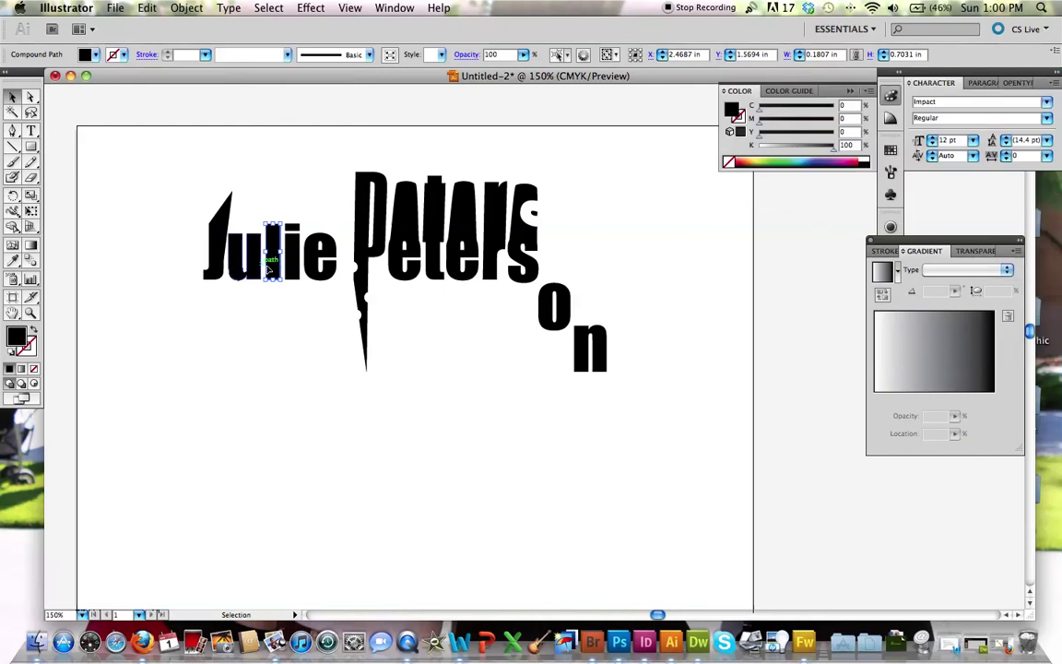
Step: Give the l a green fill and a red stroke from the Color panel spectrum
click(784, 160)
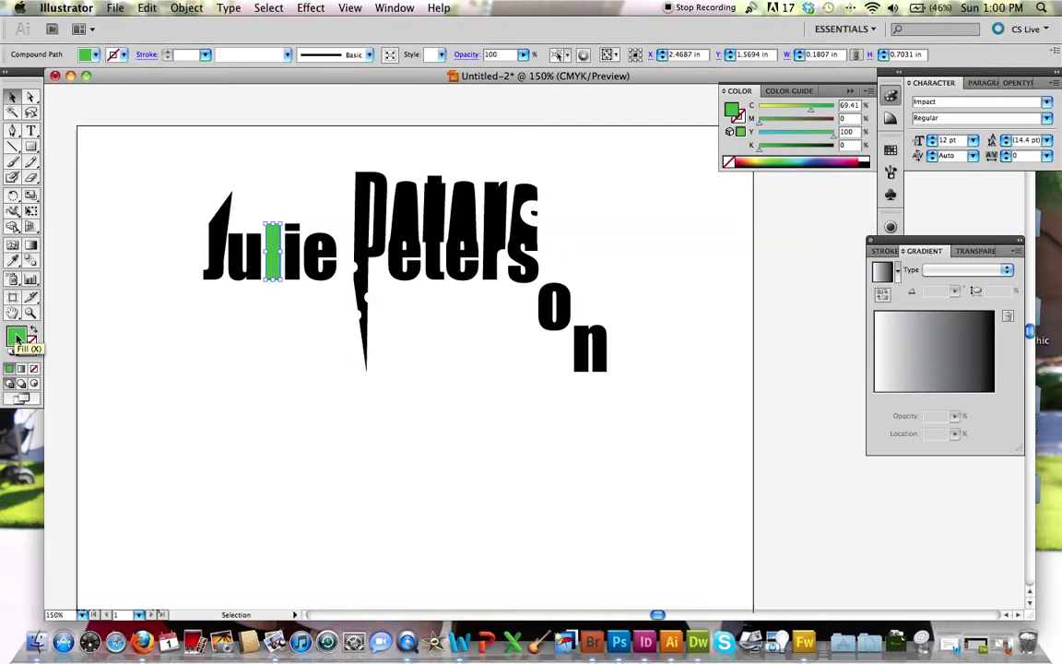
click(32, 347)
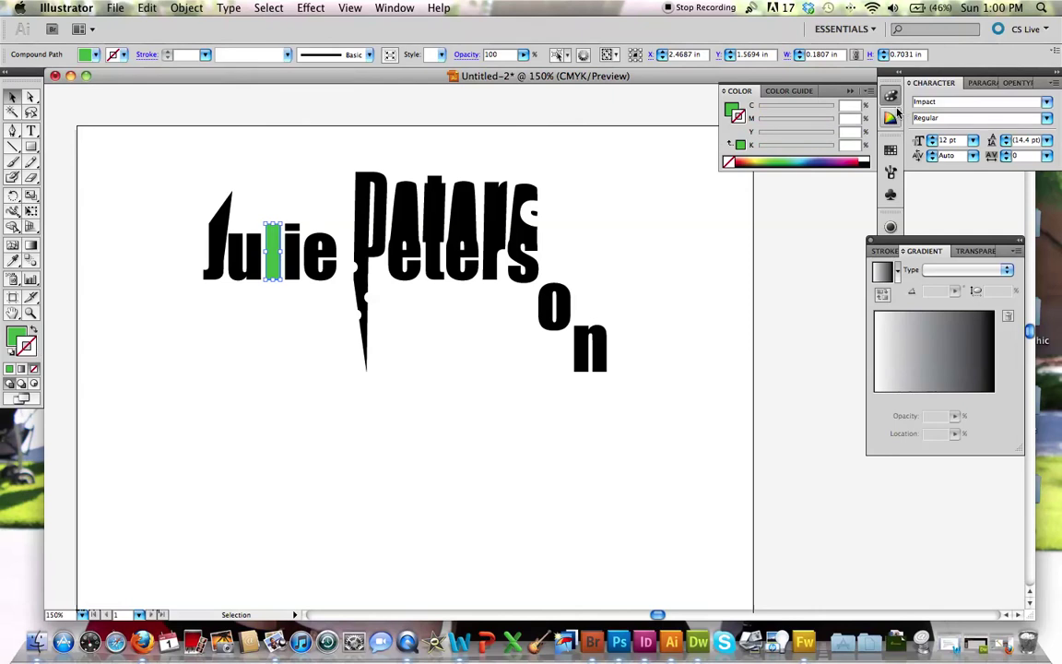
click(861, 159)
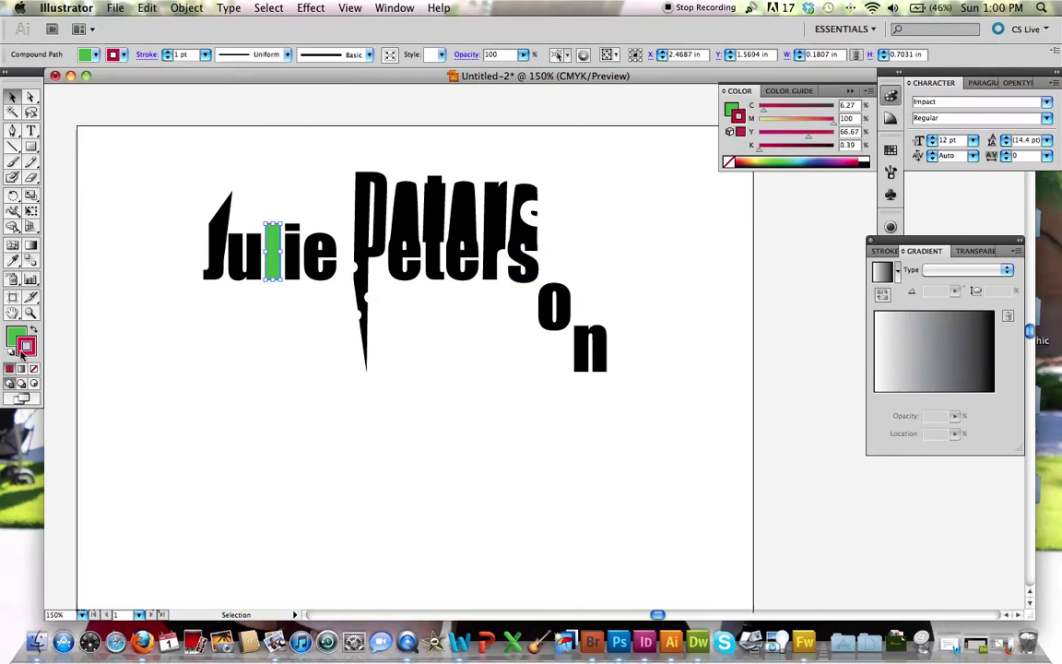
click(287, 331)
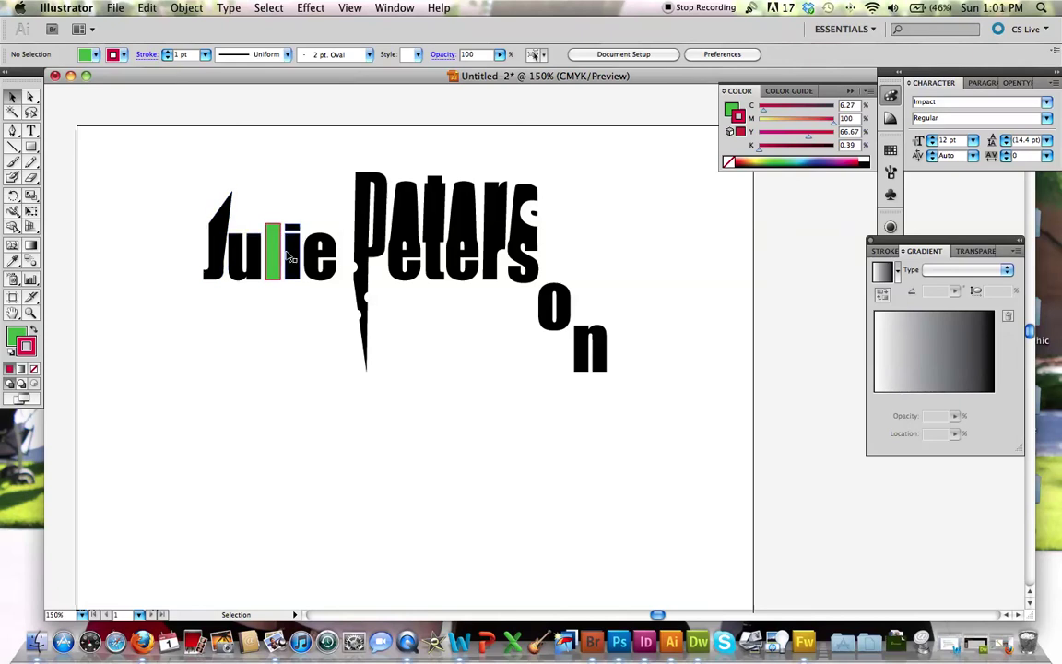
Step: Zoom in to 200% on the J and select it
click(12, 130)
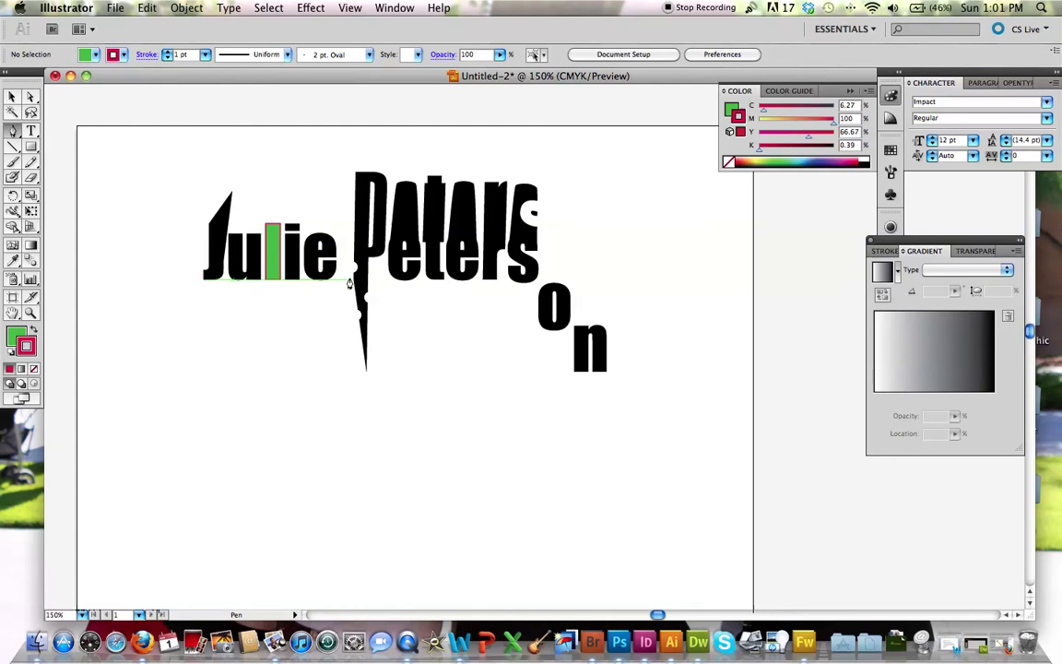
key(super+equal)
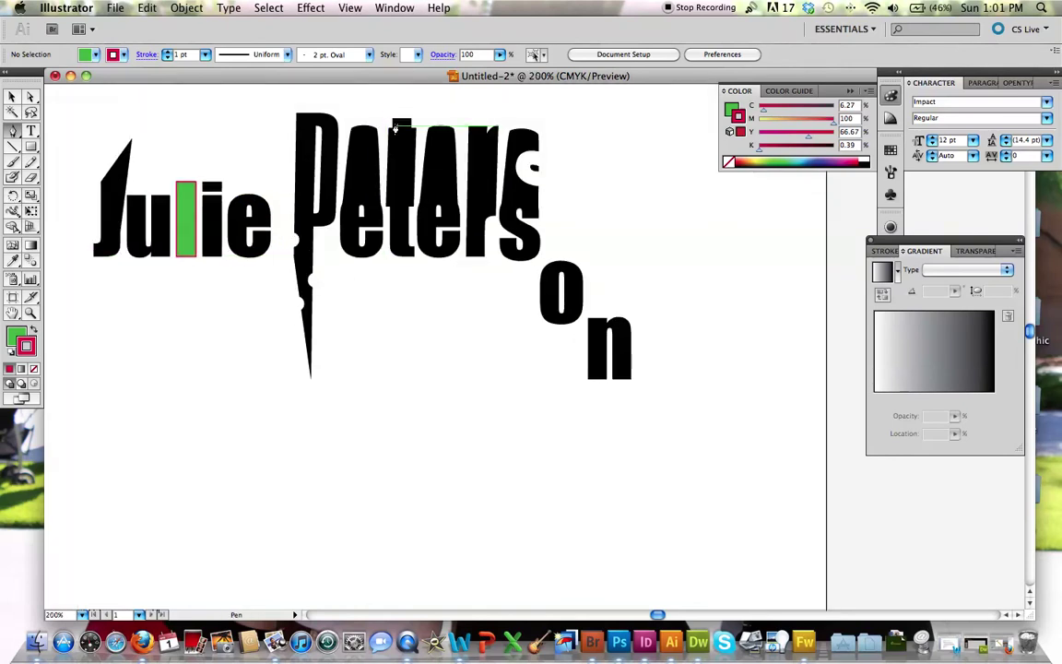
drag(394, 120, 82, 162)
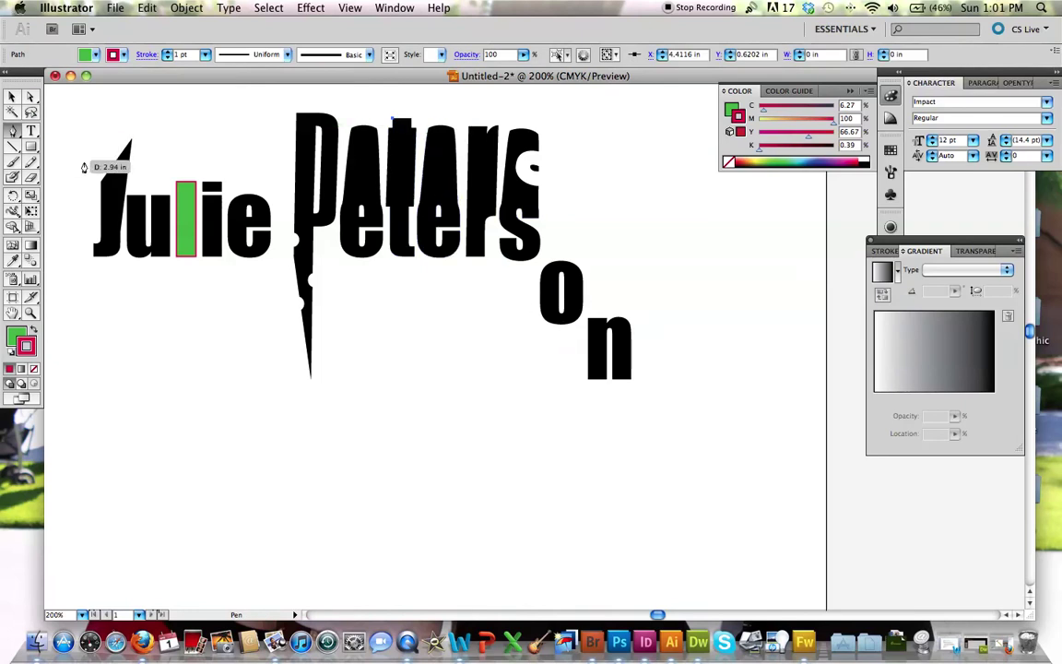
click(12, 96)
click(121, 202)
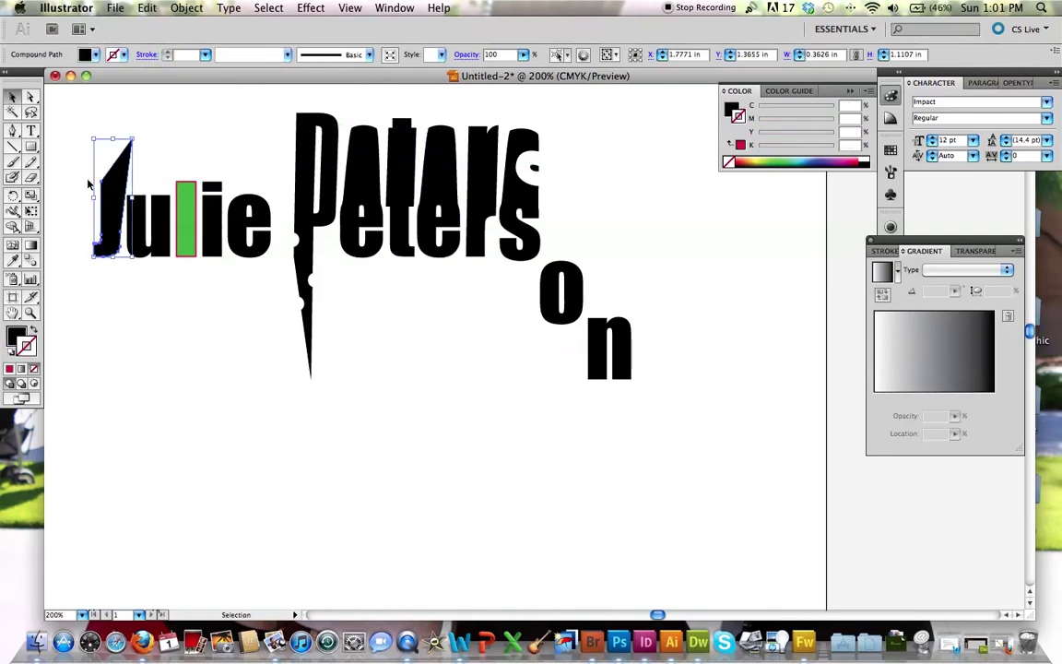
Step: Delete the J's left-edge anchor into a straight point, undo the stray anchor, and return to 100%
click(12, 130)
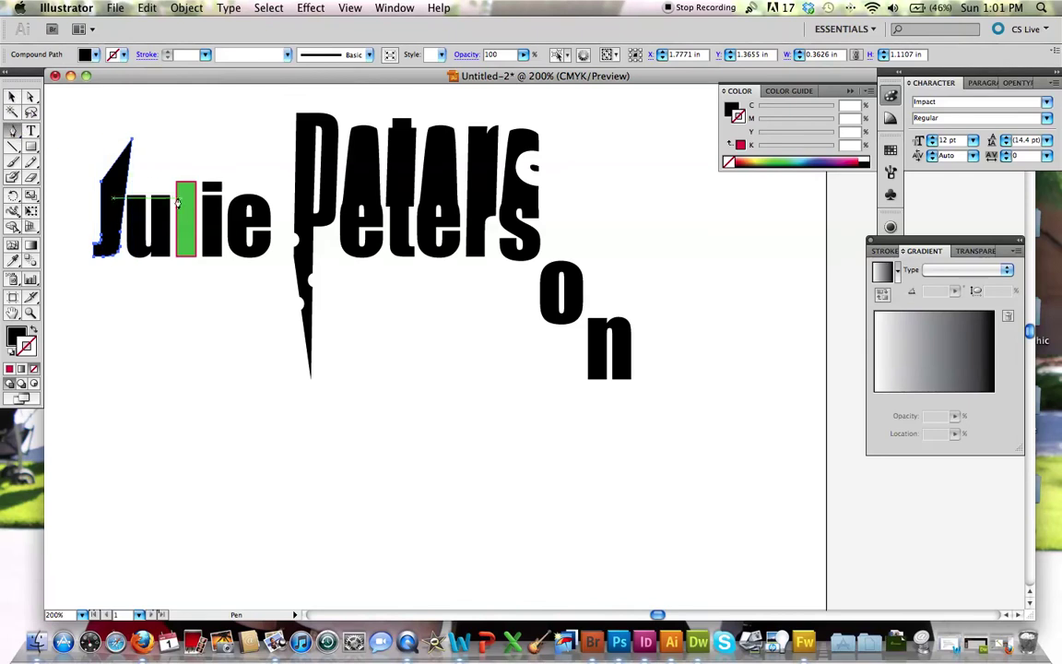
click(101, 187)
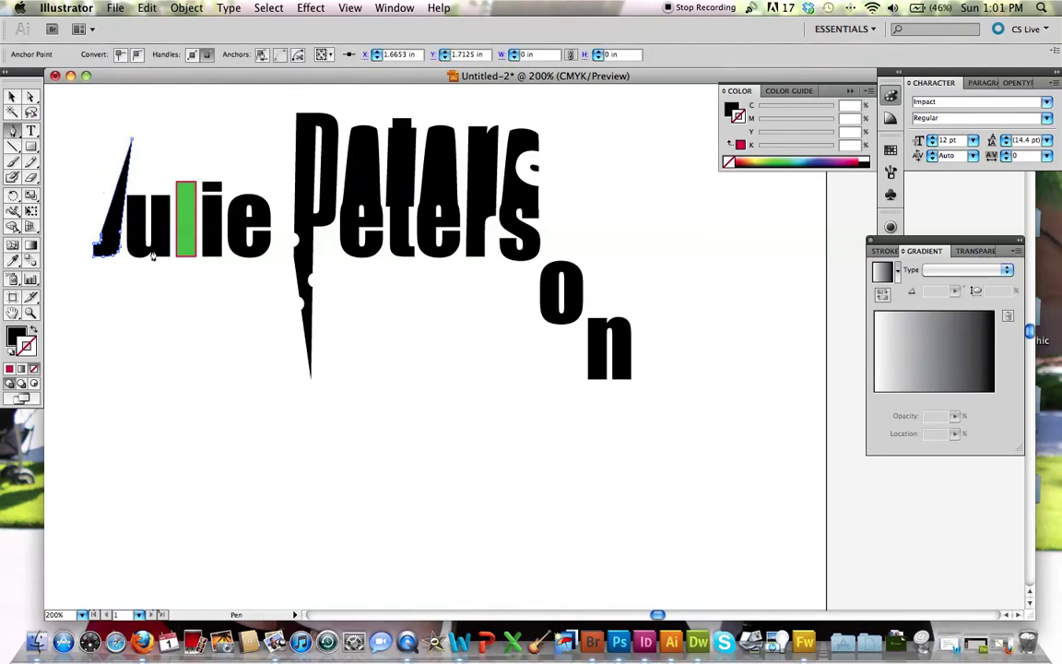
click(137, 196)
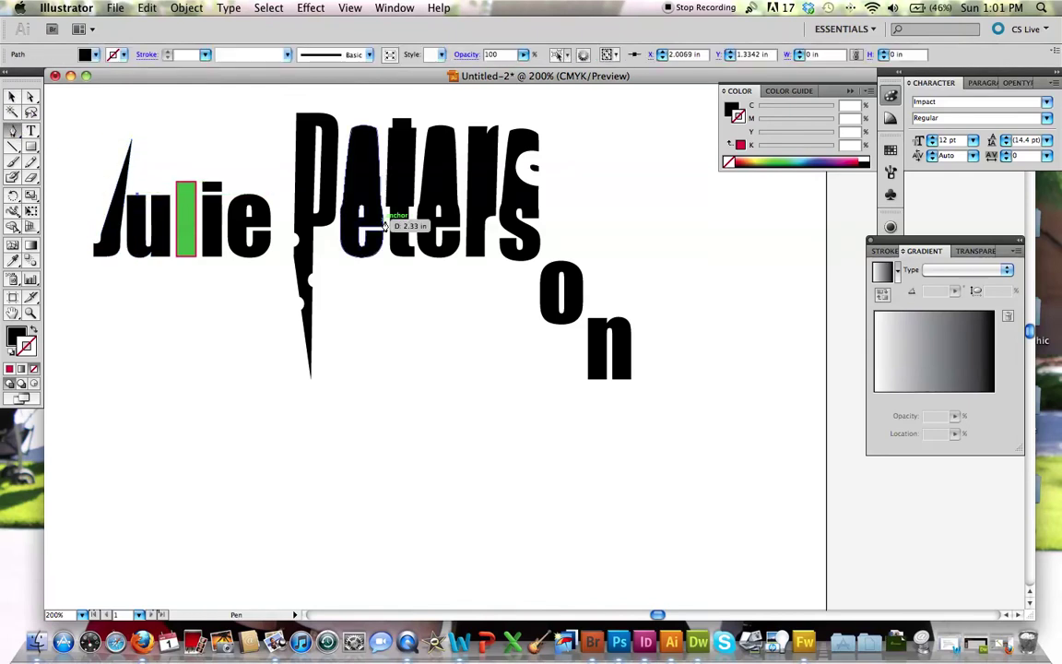
key(super+z)
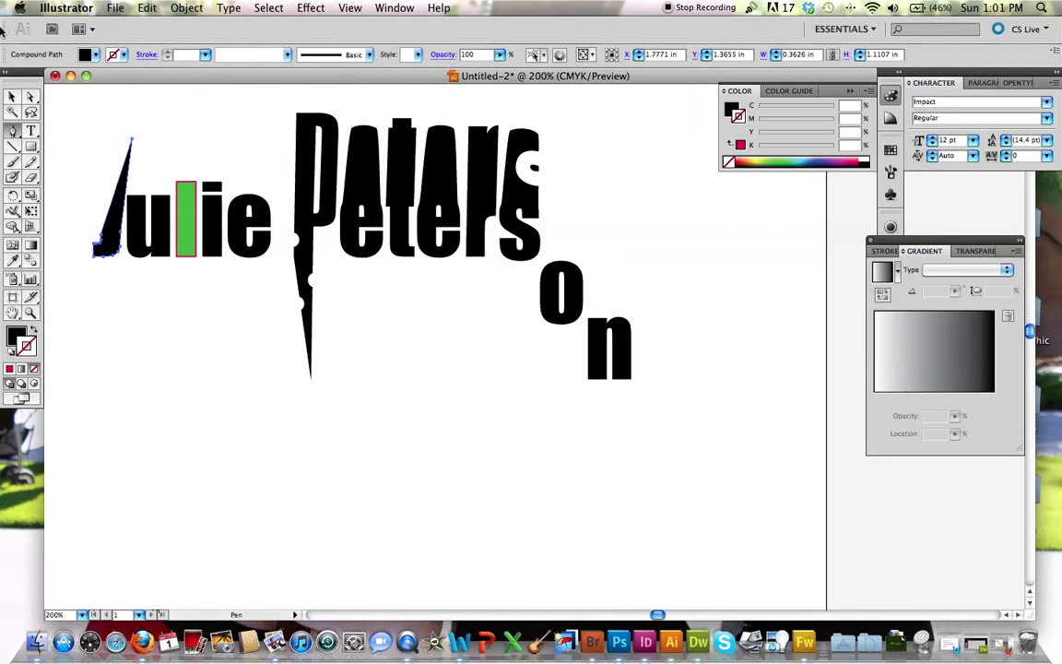
click(13, 96)
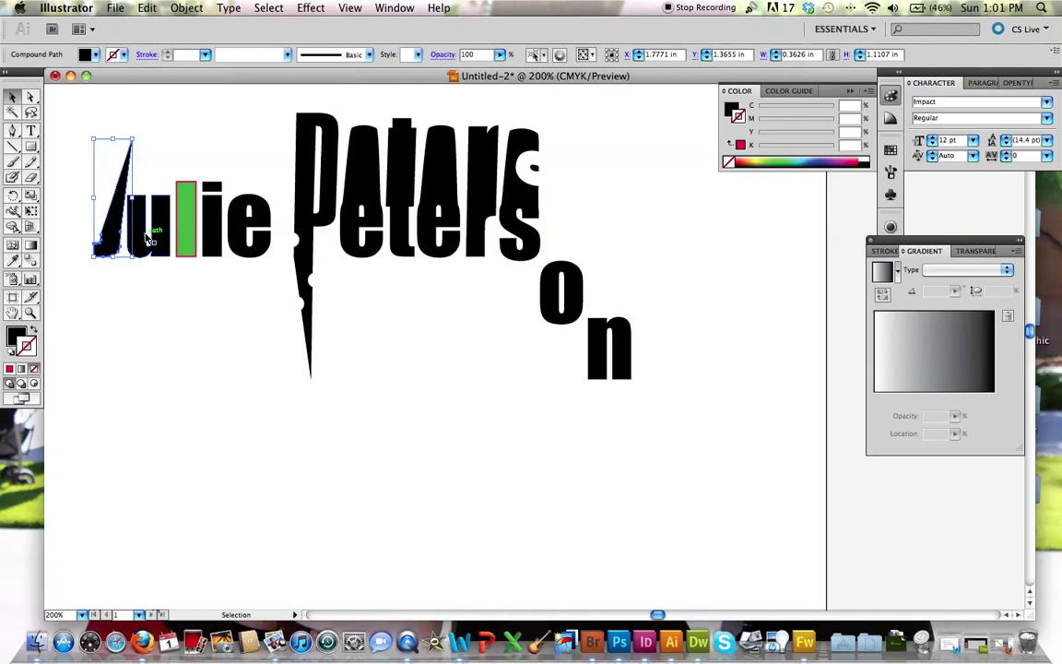
click(142, 415)
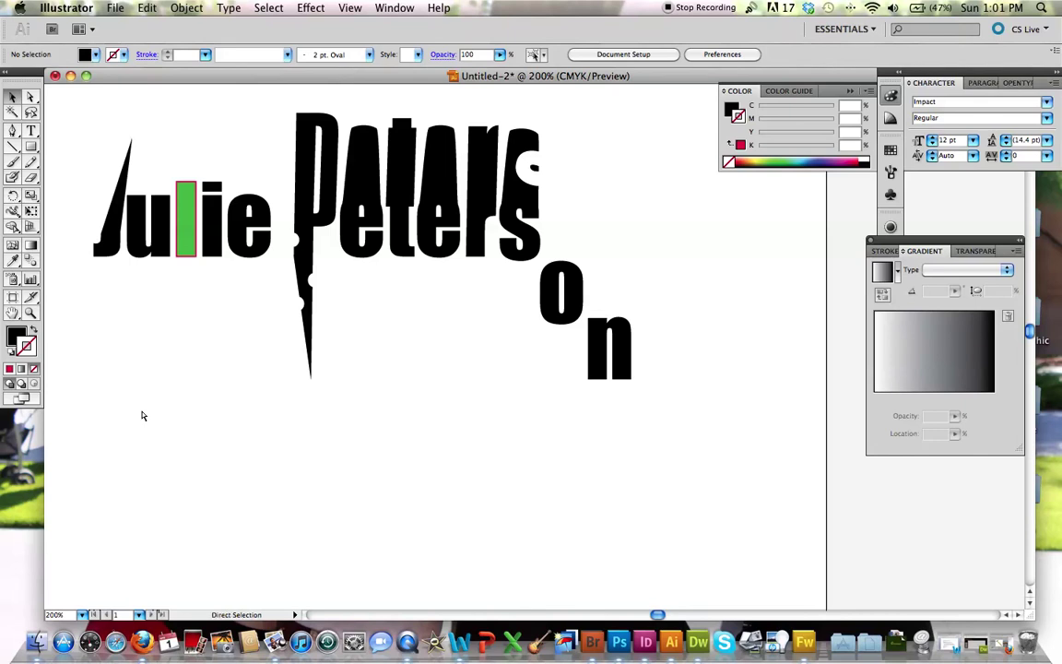
key(super+minus)
key(super+minus)
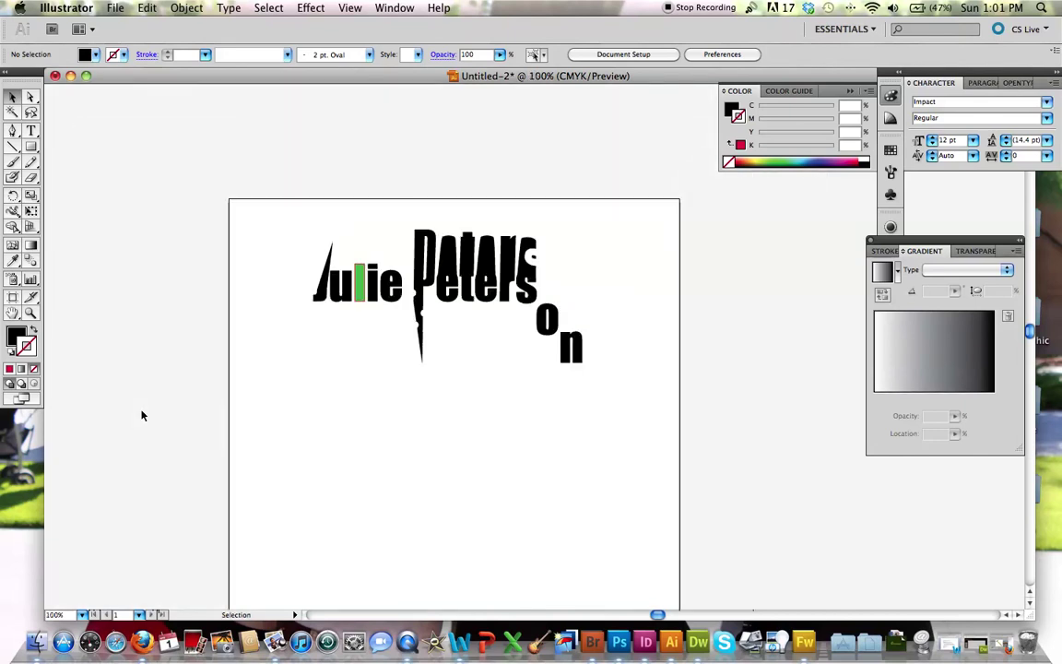